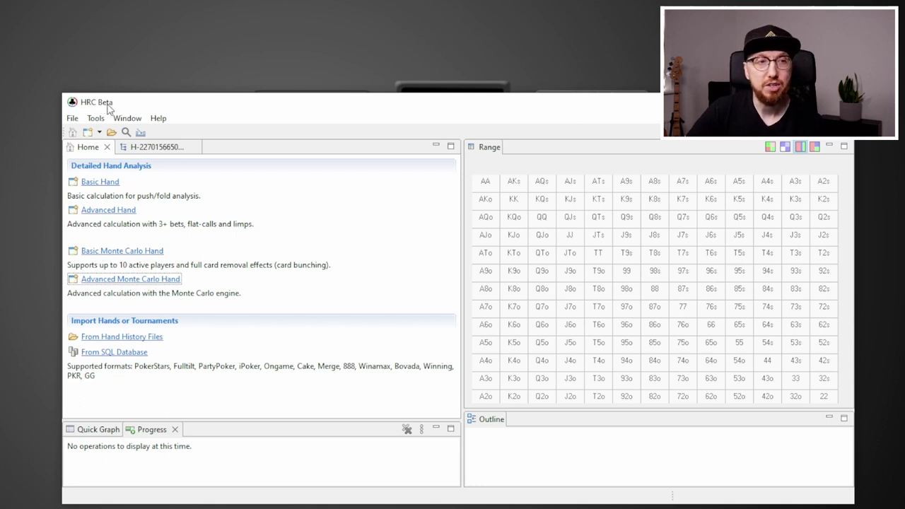
- Create an Advanced Monte Carlo hand and paste the copied hand's stacks, bounties, blinds and antes into it
{"action": "left_click", "coordinate": [110, 281]}
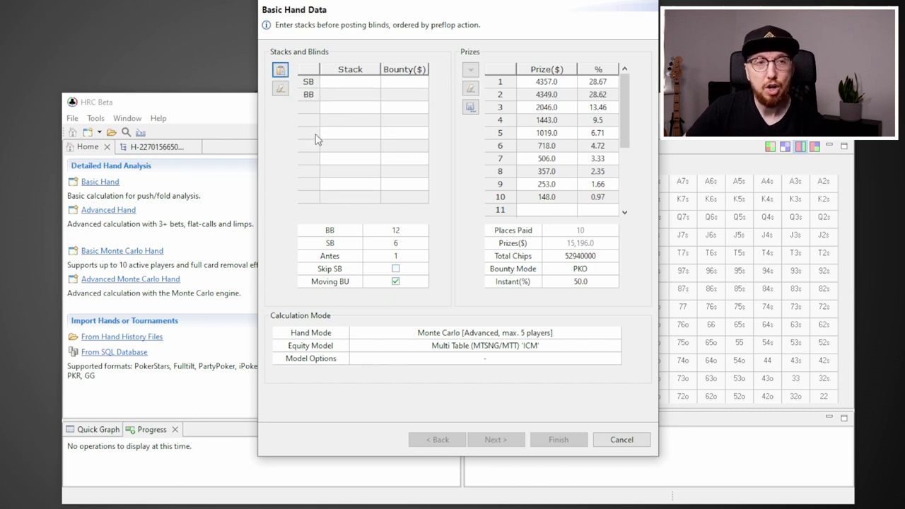
{"action": "left_click", "coordinate": [280, 72]}
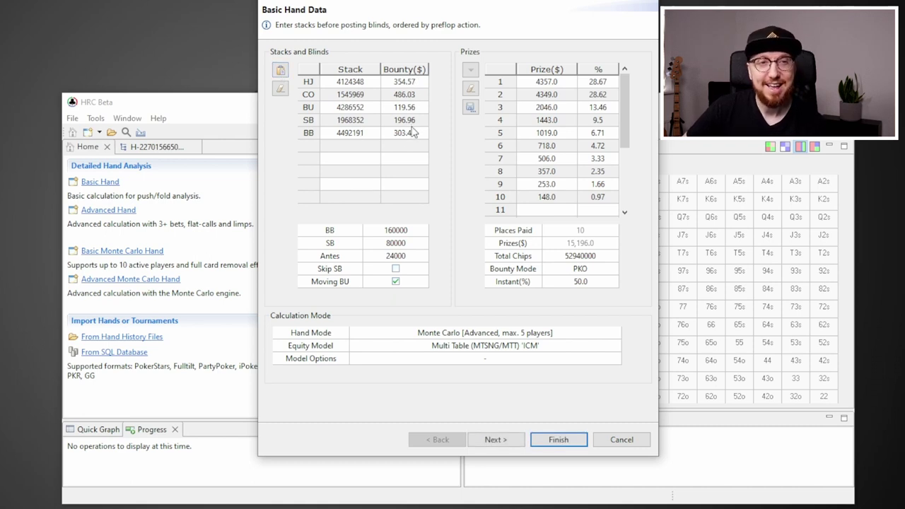
{"action": "mouse_move", "coordinate": [405, 144]}
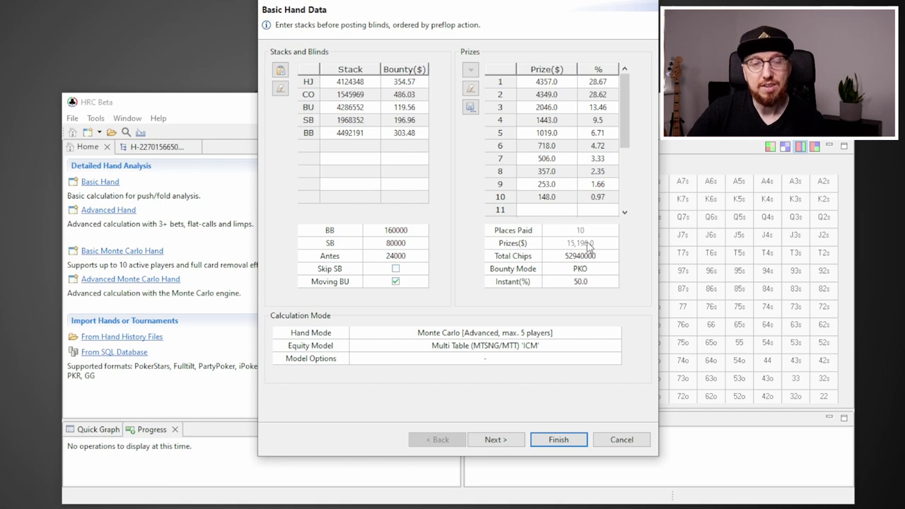
{"action": "mouse_move", "coordinate": [591, 247]}
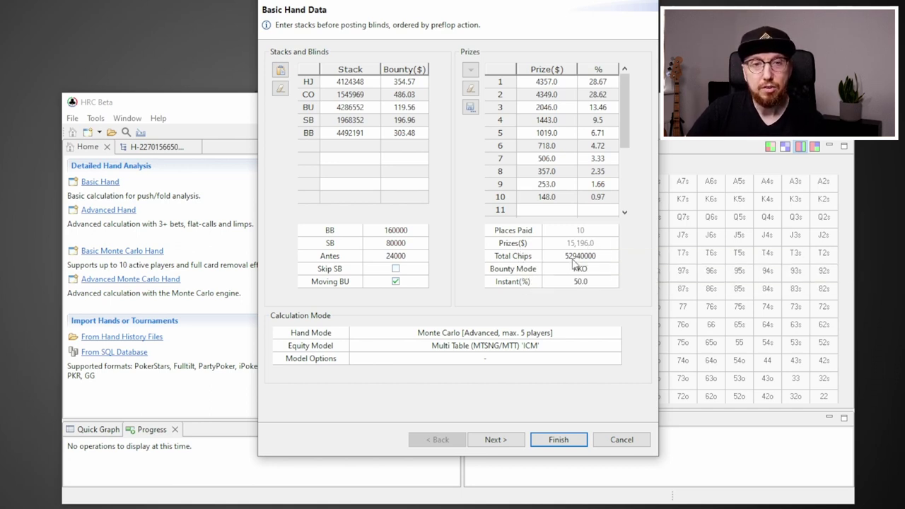
{"action": "mouse_move", "coordinate": [575, 265]}
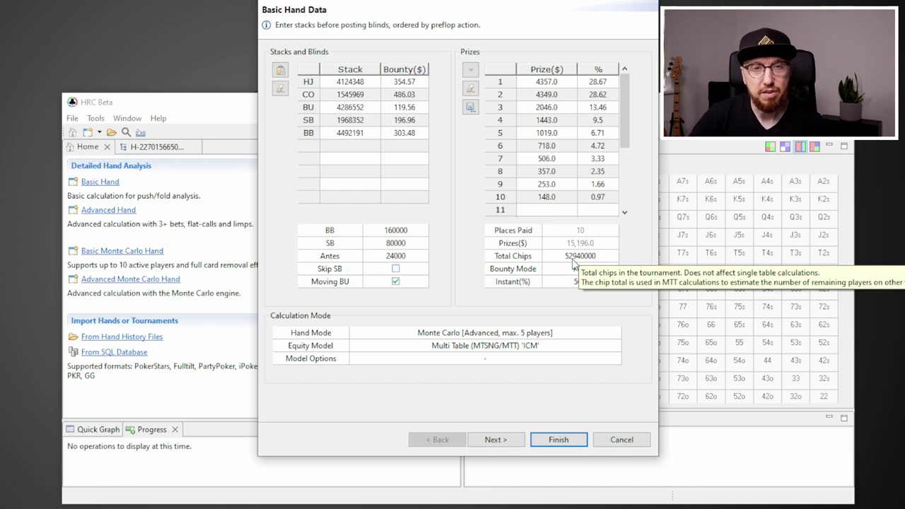
- Switch the bounty mode to Off and back to PKO, and check the instant bounty percentage
{"action": "left_click", "coordinate": [593, 267]}
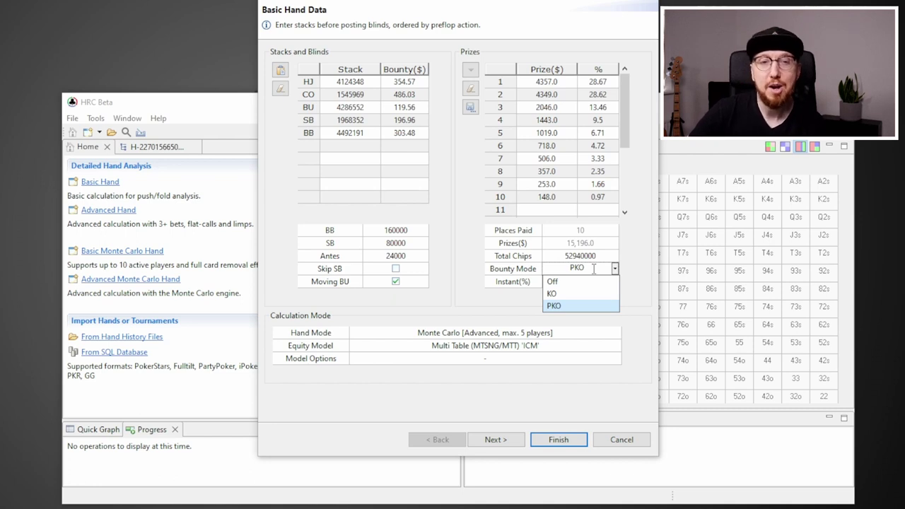
{"action": "left_click", "coordinate": [574, 294]}
{"action": "left_click", "coordinate": [593, 273]}
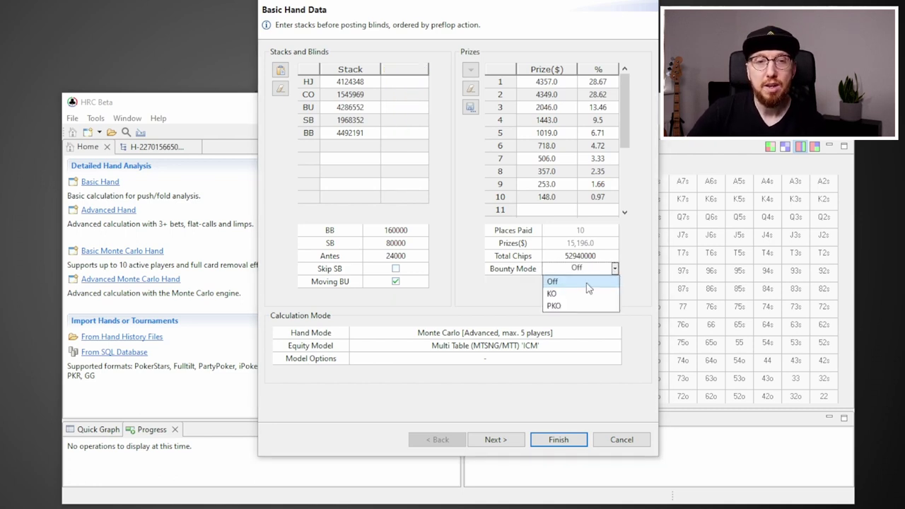
{"action": "left_click", "coordinate": [579, 306]}
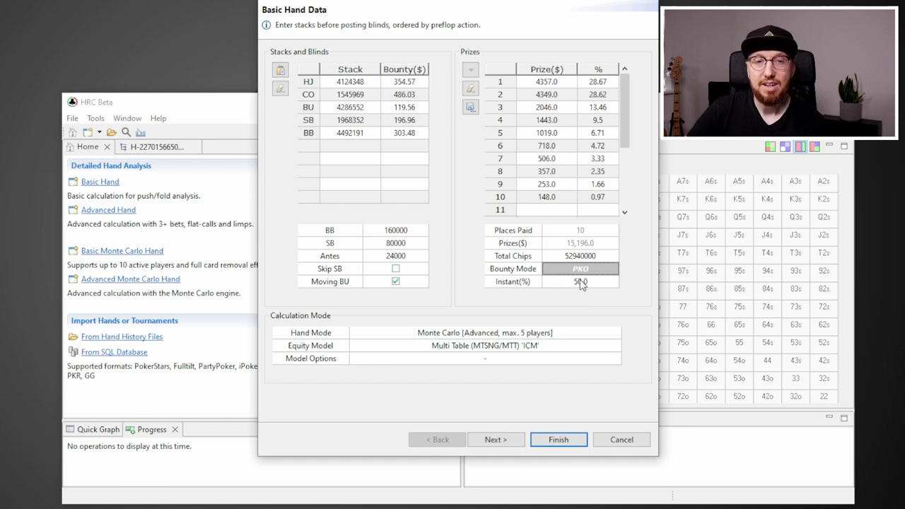
{"action": "left_click", "coordinate": [580, 283]}
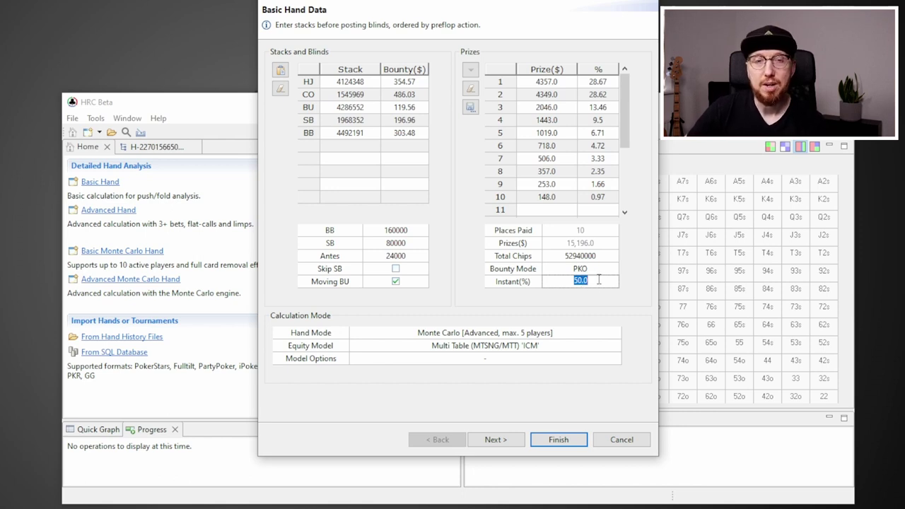
{"action": "left_click", "coordinate": [595, 280]}
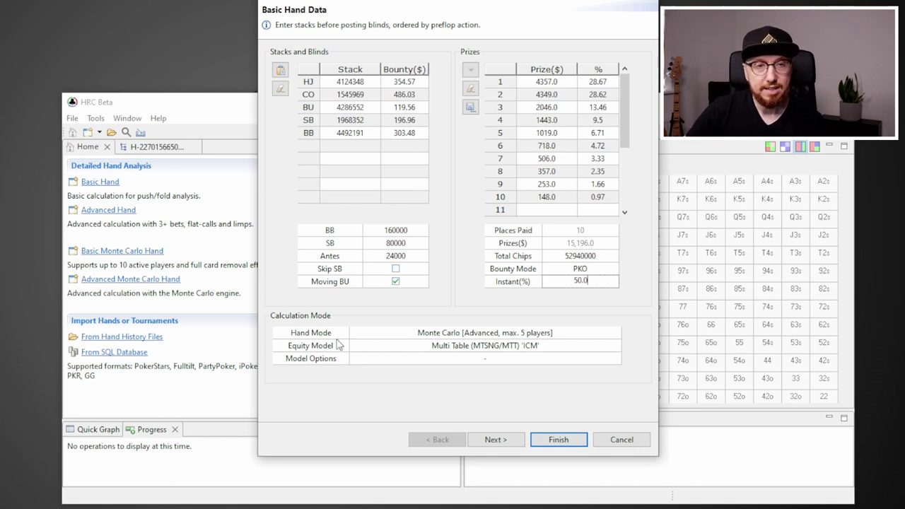
- Review the hand mode's engine, maximum players and advanced betting settings
{"action": "left_click", "coordinate": [474, 335]}
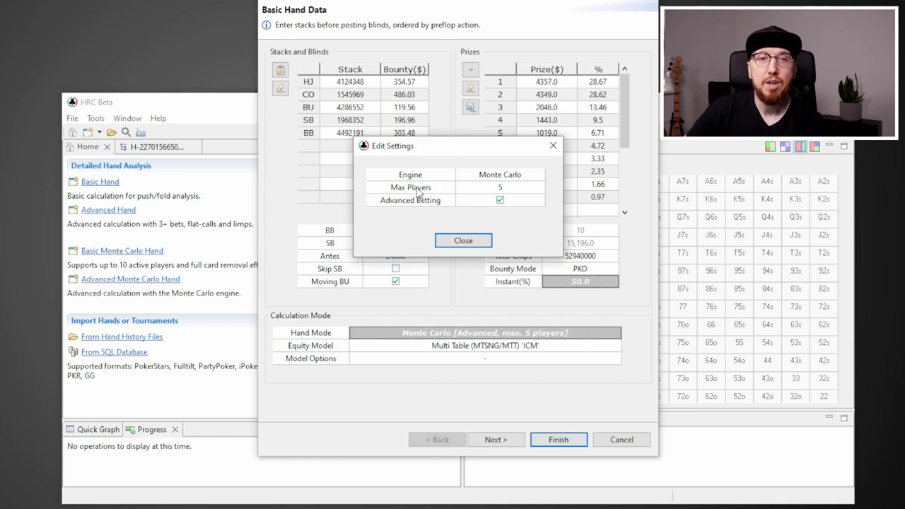
{"action": "left_click", "coordinate": [505, 190]}
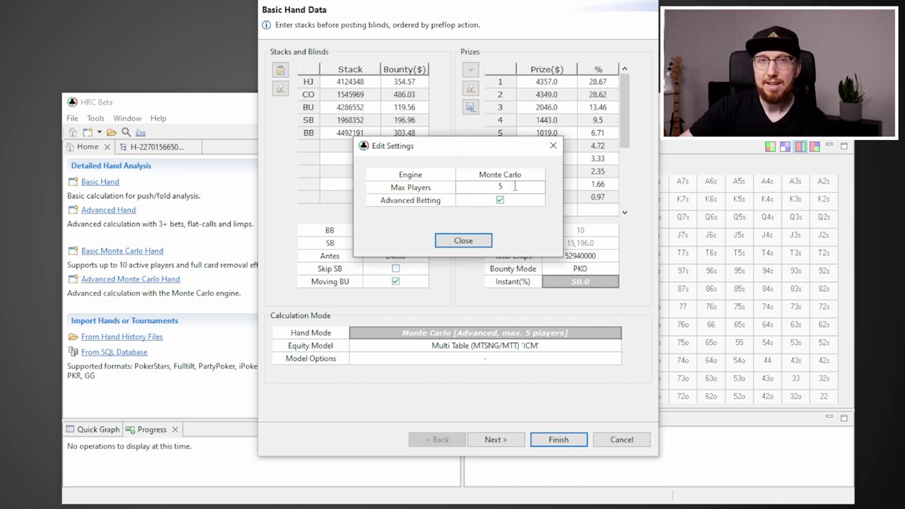
{"action": "left_click_drag", "start_coordinate": [514, 186], "coordinate": [493, 188]}
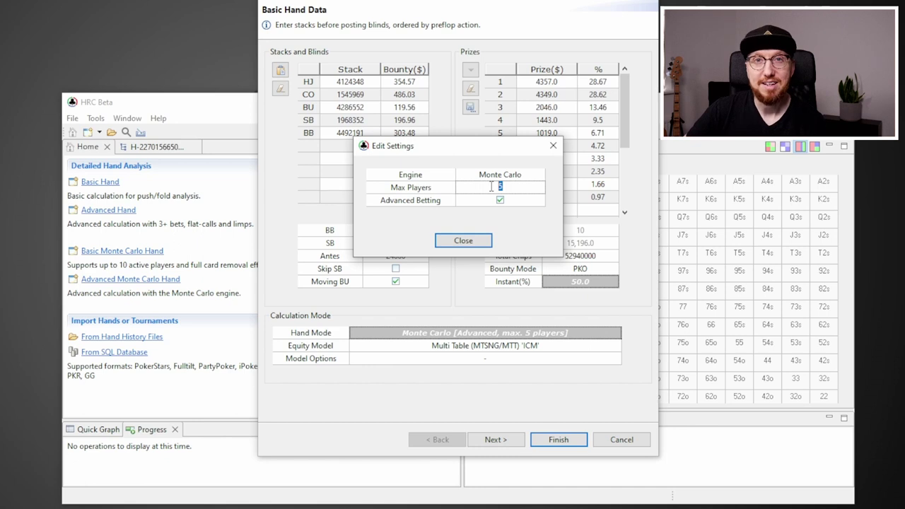
{"action": "left_click", "coordinate": [488, 241]}
- Choose Multi Table (MTSNG/MTT) 'ICM' as the equity model and continue to the MTT stacks
{"action": "left_click", "coordinate": [512, 344]}
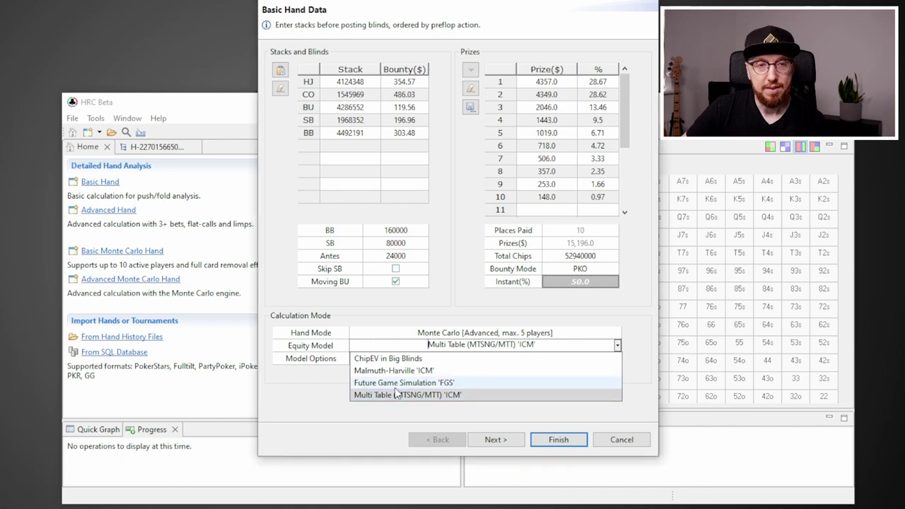
{"action": "left_click", "coordinate": [424, 396]}
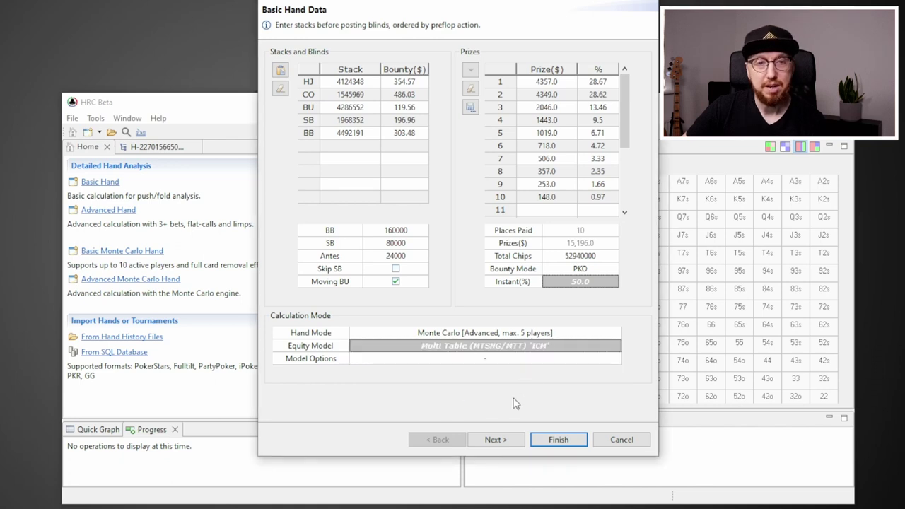
{"action": "left_click", "coordinate": [503, 439]}
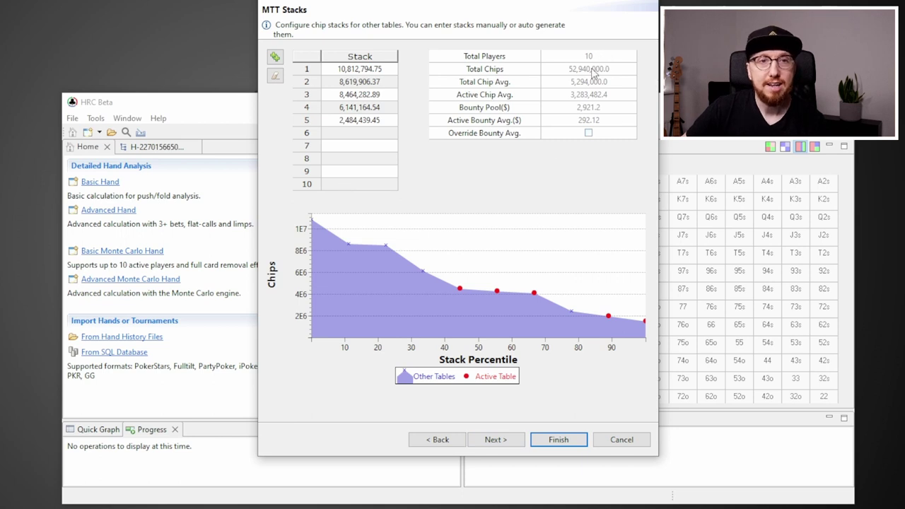
- Generate the other tables' MTT stacks for 10 remaining players and continue to the betting setup
{"action": "mouse_move", "coordinate": [599, 83]}
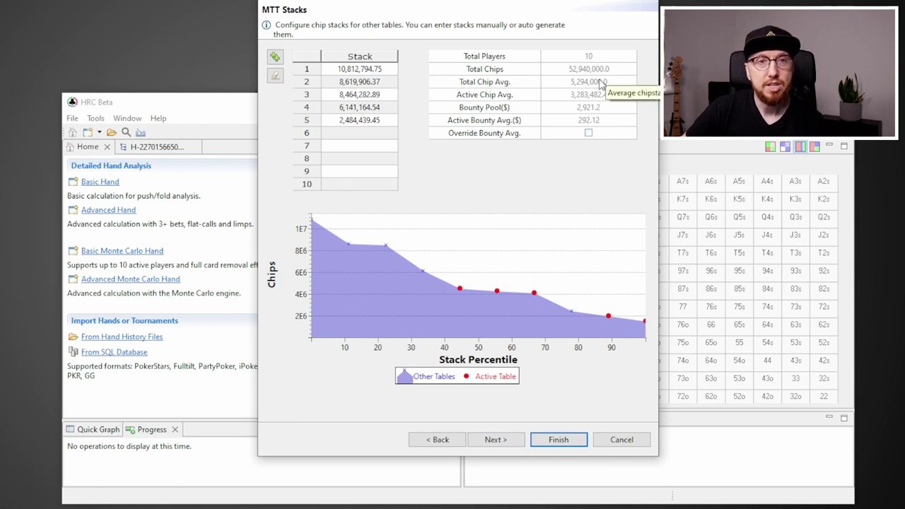
{"action": "left_click", "coordinate": [275, 57]}
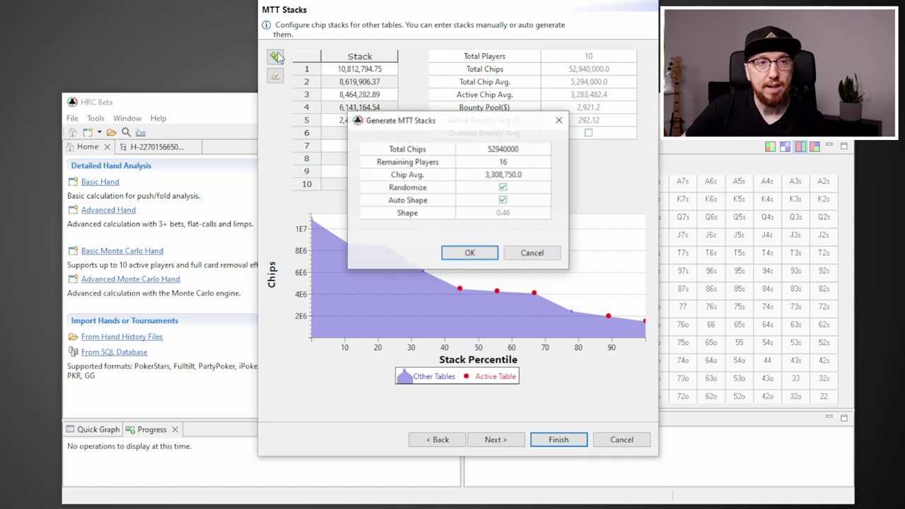
{"action": "double_click", "coordinate": [502, 162]}
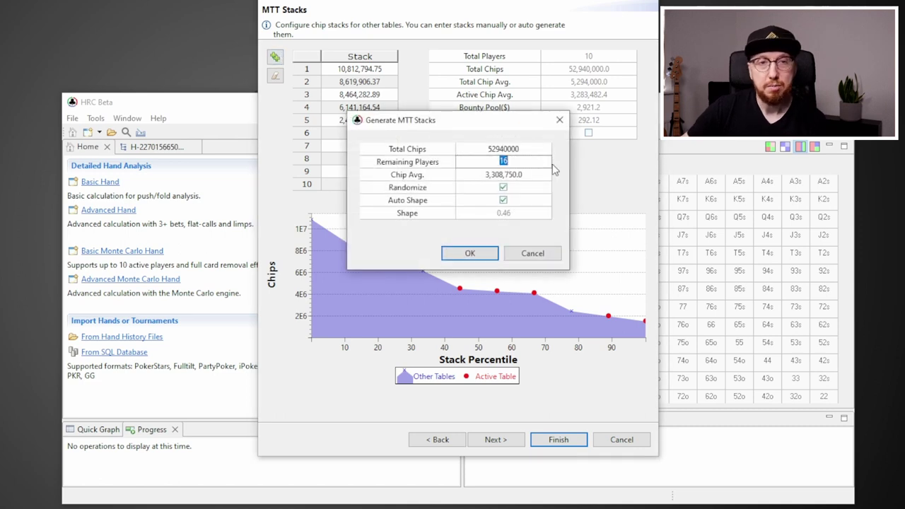
{"action": "type", "text": "10"}
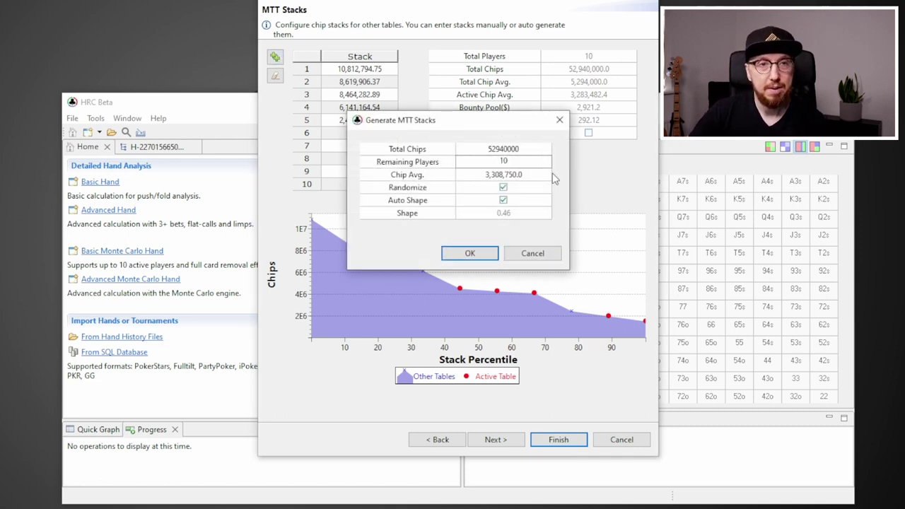
{"action": "key", "text": "Return"}
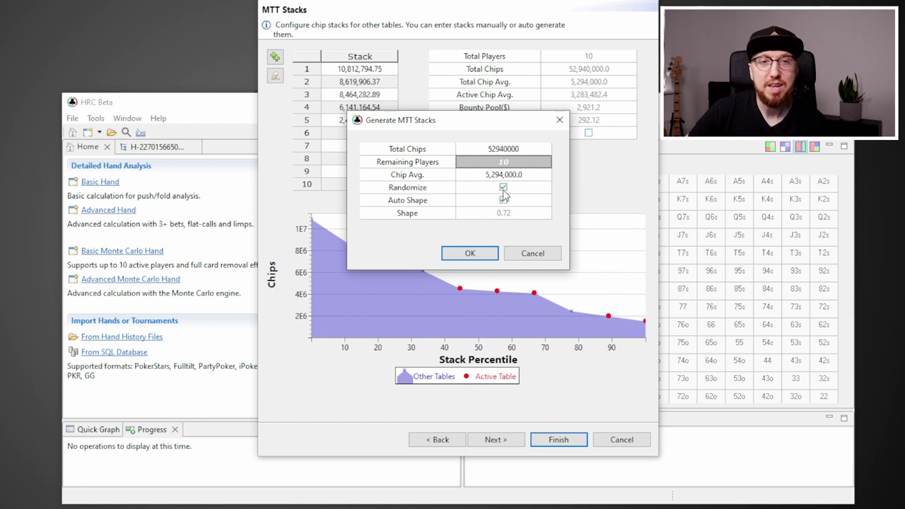
{"action": "left_click", "coordinate": [473, 253]}
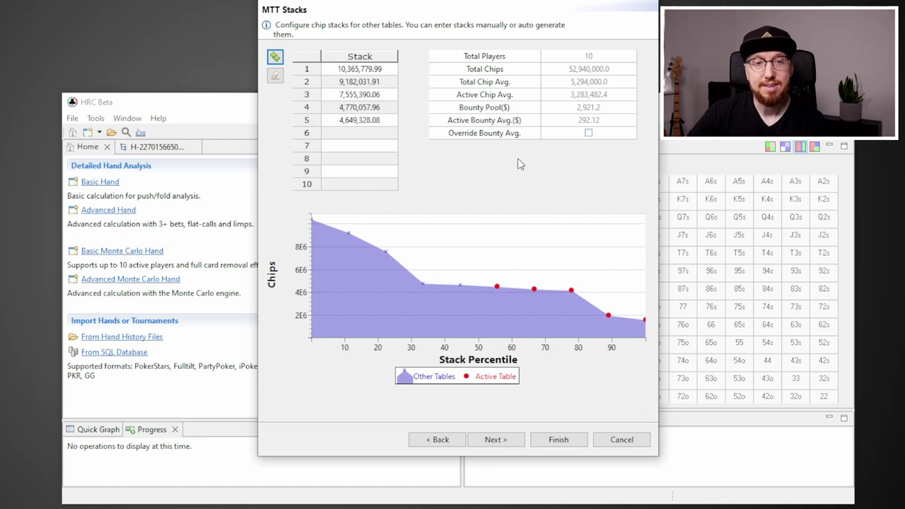
{"action": "left_click", "coordinate": [498, 440]}
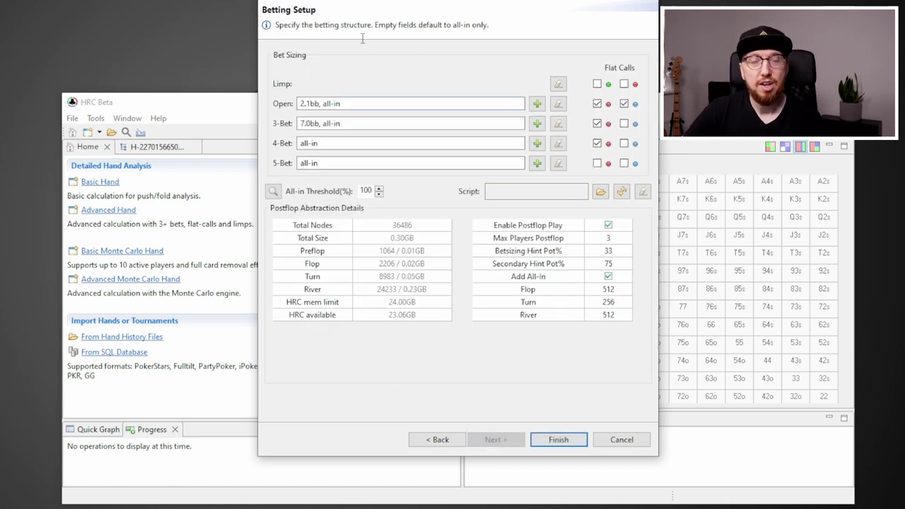
- Examine the preflop bet sizings for the open, 3-bet, 4-bet and 5-bet
{"action": "left_click", "coordinate": [343, 104]}
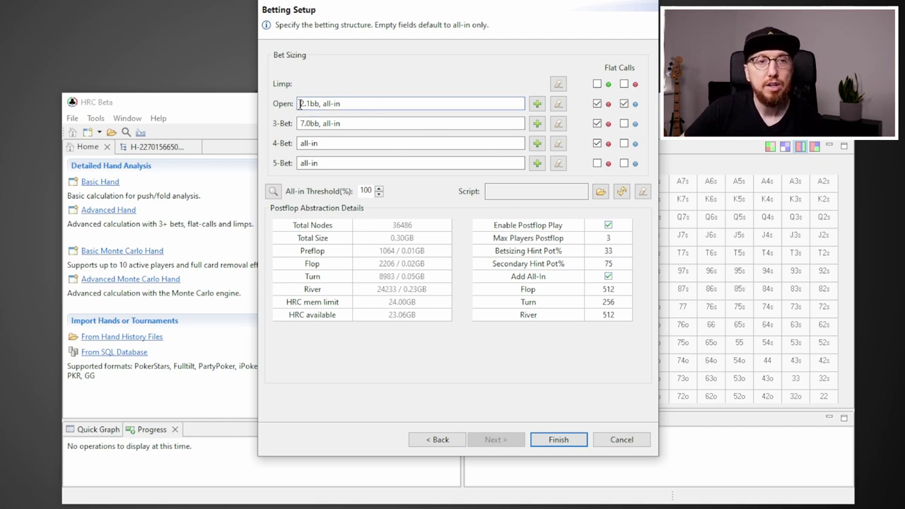
{"action": "left_click_drag", "start_coordinate": [299, 103], "coordinate": [319, 104]}
{"action": "left_click", "coordinate": [341, 103]}
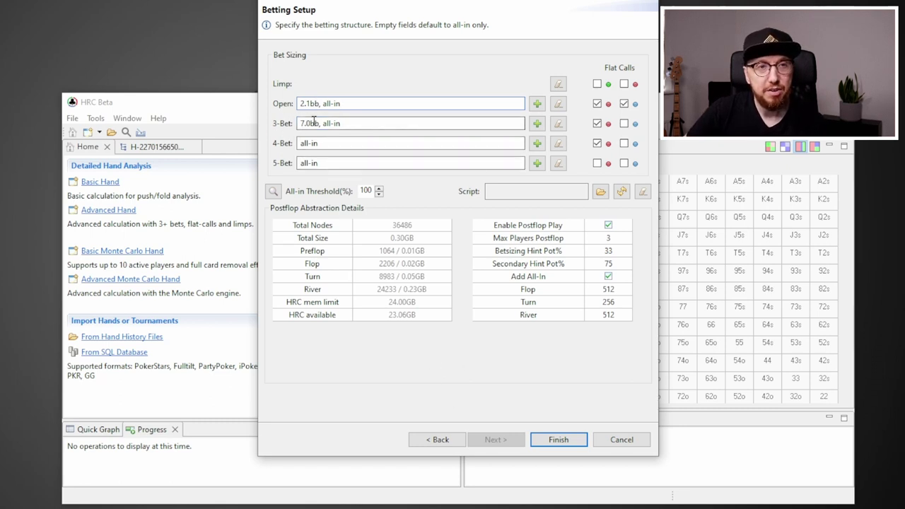
{"action": "left_click_drag", "start_coordinate": [303, 123], "coordinate": [323, 125]}
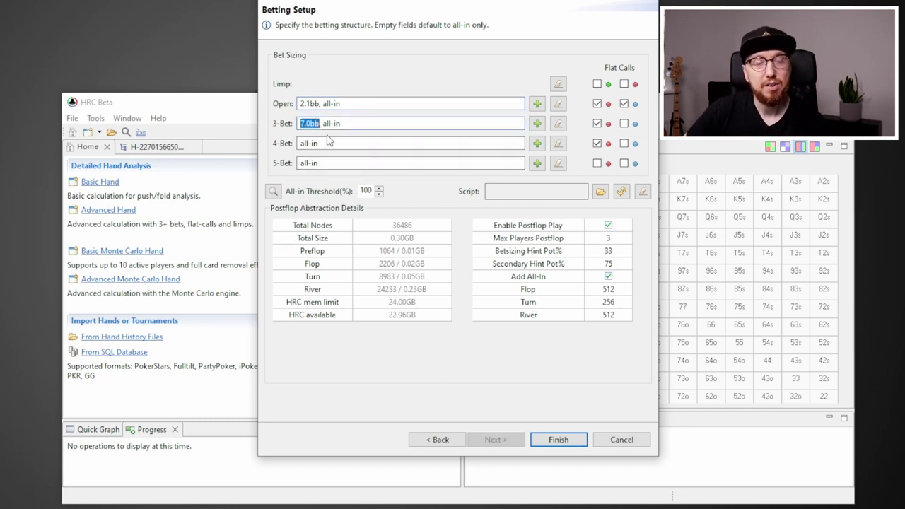
{"action": "left_click", "coordinate": [300, 123]}
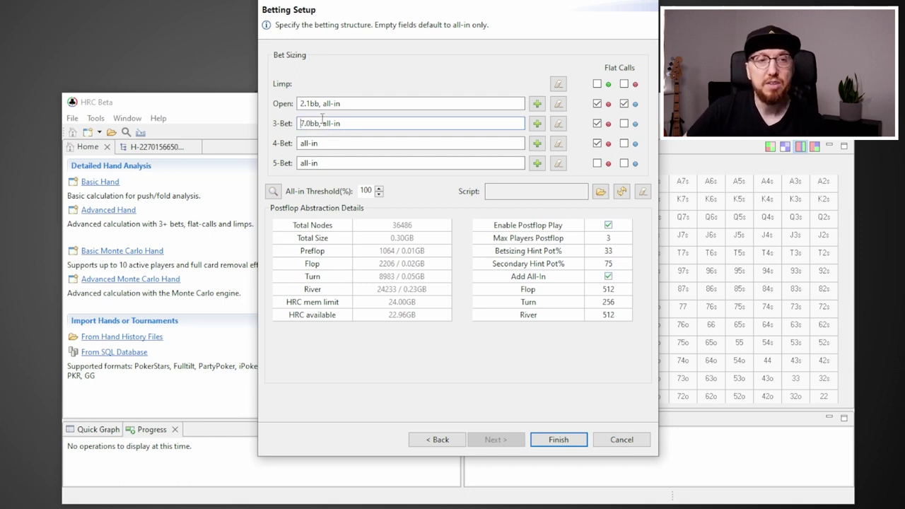
{"action": "left_click_drag", "start_coordinate": [342, 124], "coordinate": [324, 125]}
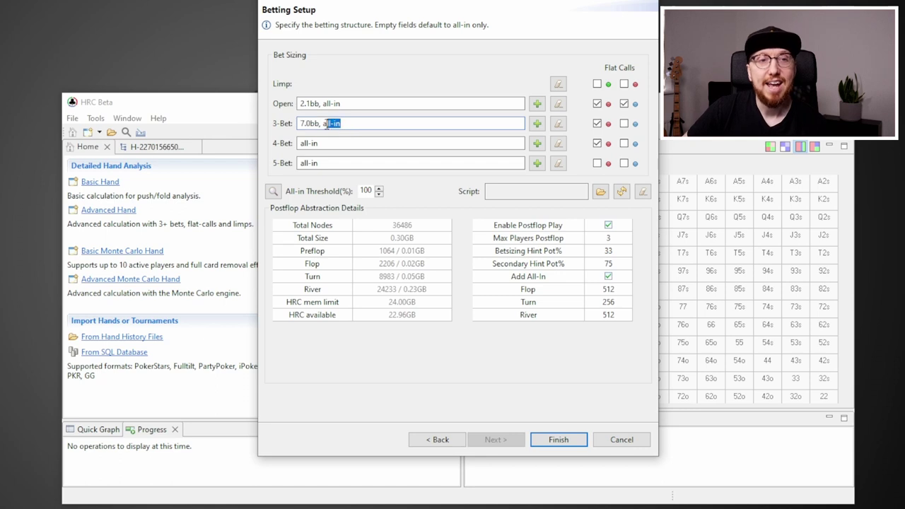
{"action": "left_click", "coordinate": [355, 125]}
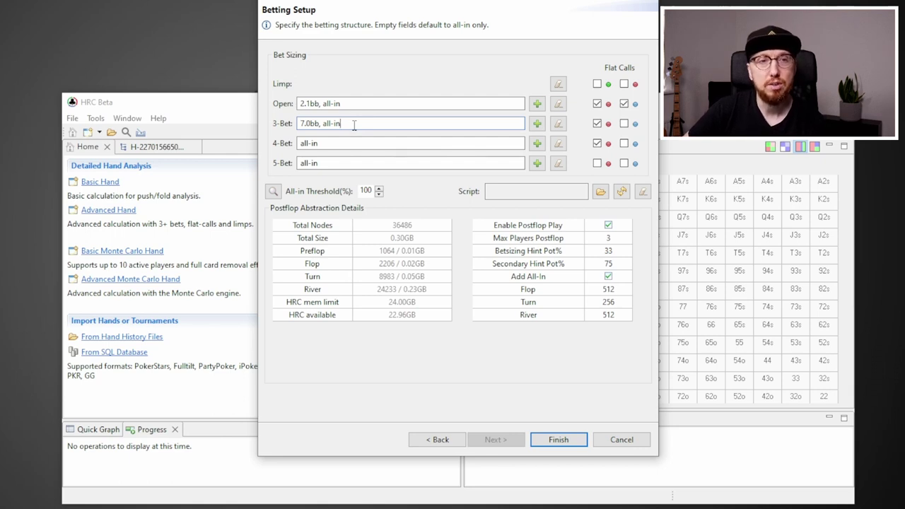
{"action": "left_click", "coordinate": [342, 144]}
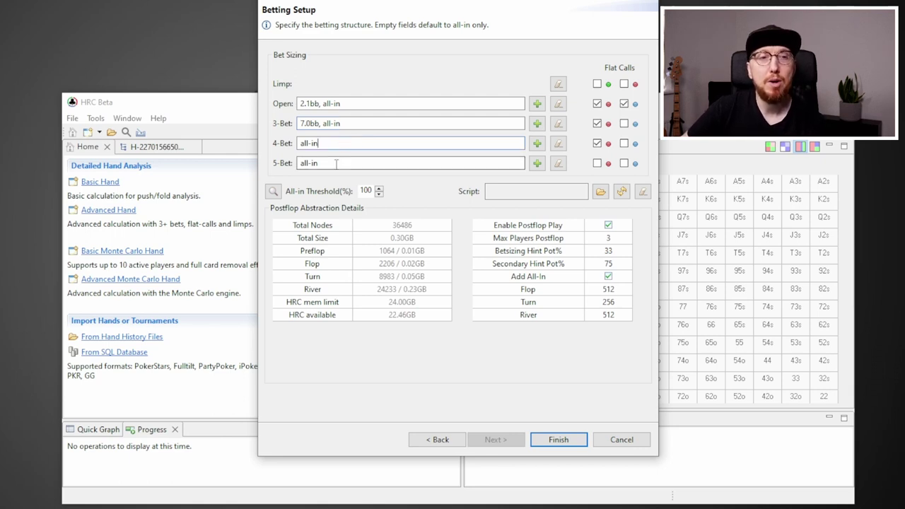
{"action": "left_click", "coordinate": [335, 162]}
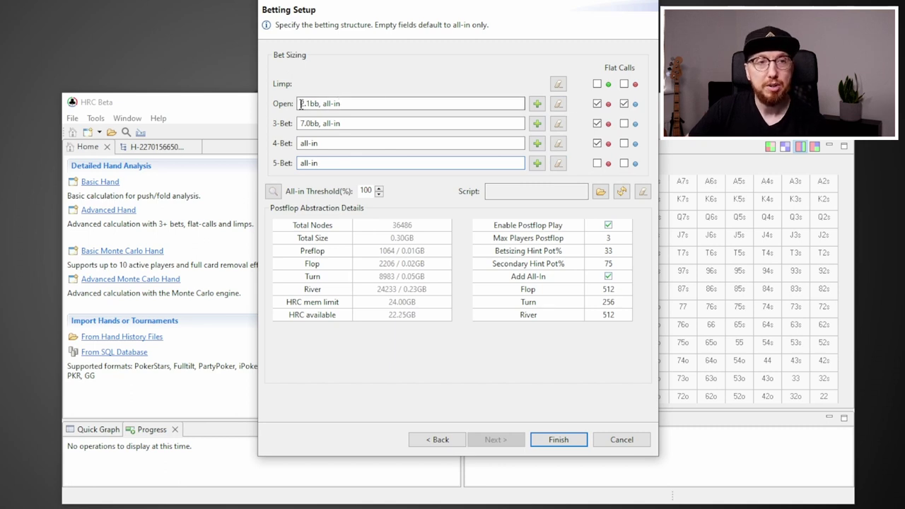
{"action": "left_click_drag", "start_coordinate": [300, 104], "coordinate": [347, 106]}
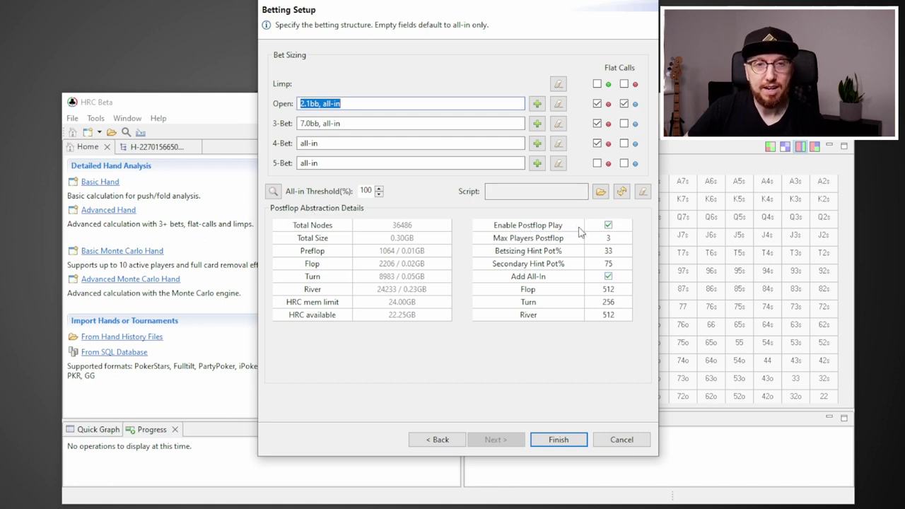
- Examine the postflop player limit and bet sizing hints in the postflop abstraction settings
{"action": "left_click", "coordinate": [609, 239]}
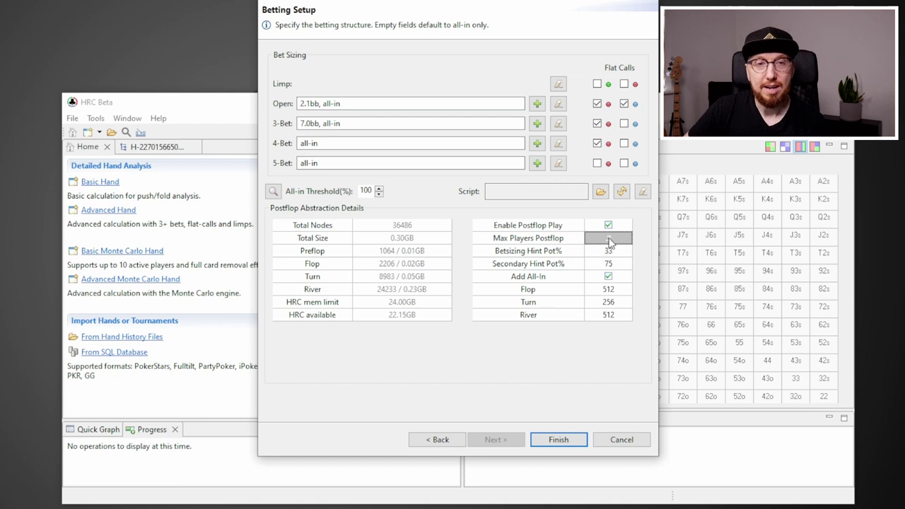
{"action": "left_click", "coordinate": [608, 264]}
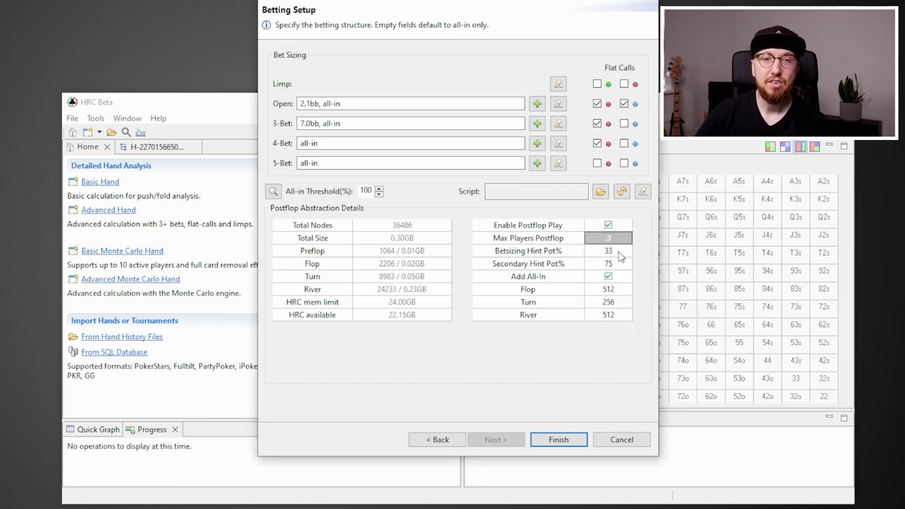
{"action": "mouse_move", "coordinate": [618, 258]}
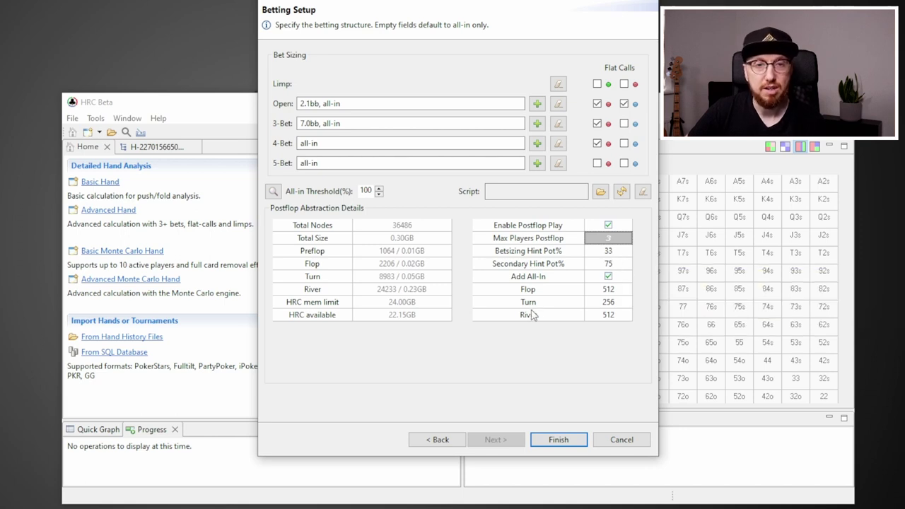
- Set the Flop and River values of the postflop abstraction to 256
{"action": "left_click", "coordinate": [617, 290]}
{"action": "left_click", "coordinate": [617, 290]}
{"action": "left_click", "coordinate": [625, 326]}
{"action": "left_click", "coordinate": [612, 316]}
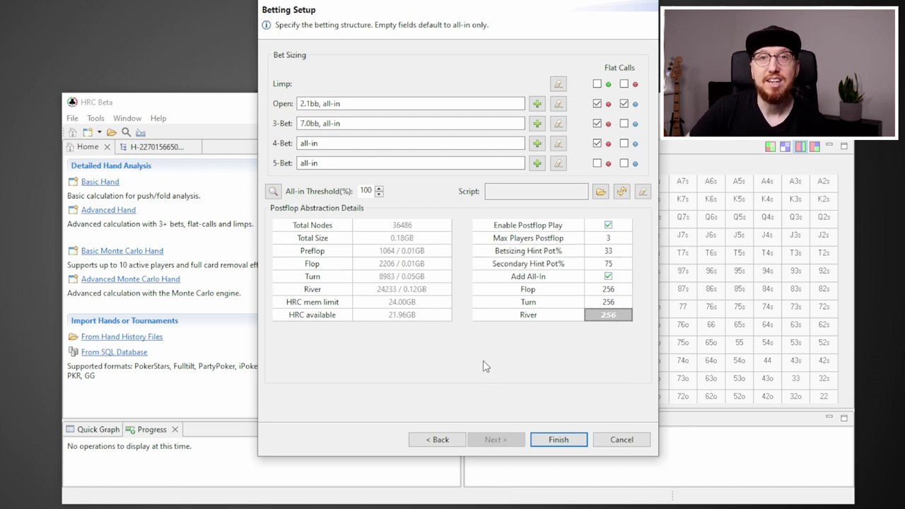
{"action": "left_click", "coordinate": [608, 290]}
{"action": "left_click", "coordinate": [613, 319]}
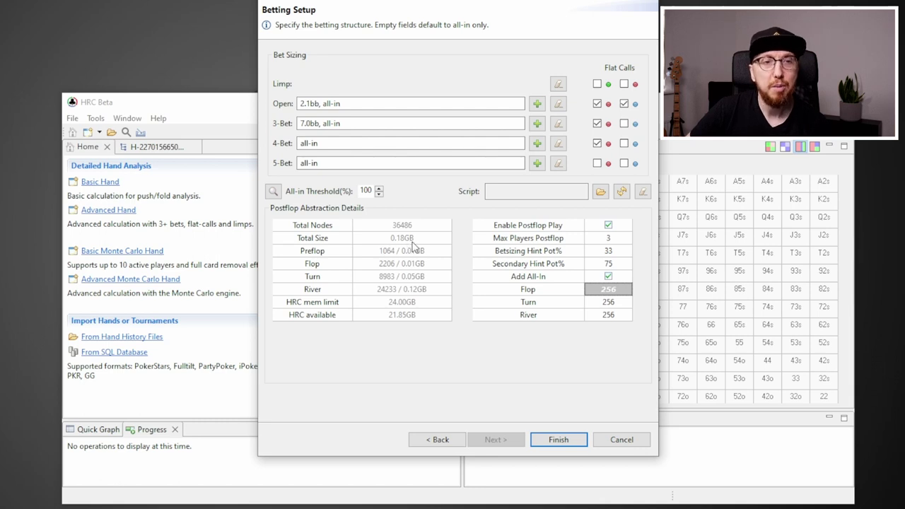
{"action": "mouse_move", "coordinate": [415, 247]}
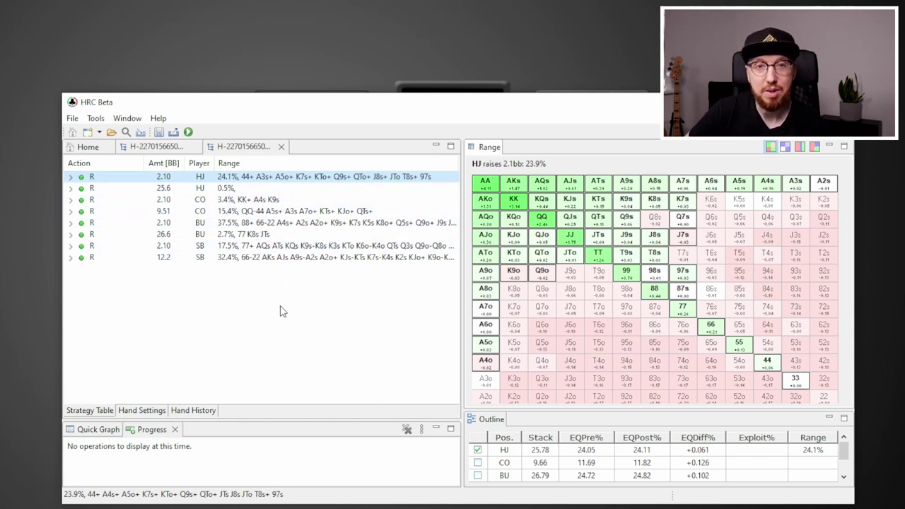
- Examine the hijack's 2.1bb raise range, including the strategies for Q7s and Q8s, and check the cutoff's 2.1bb raise
{"action": "mouse_move", "coordinate": [690, 223]}
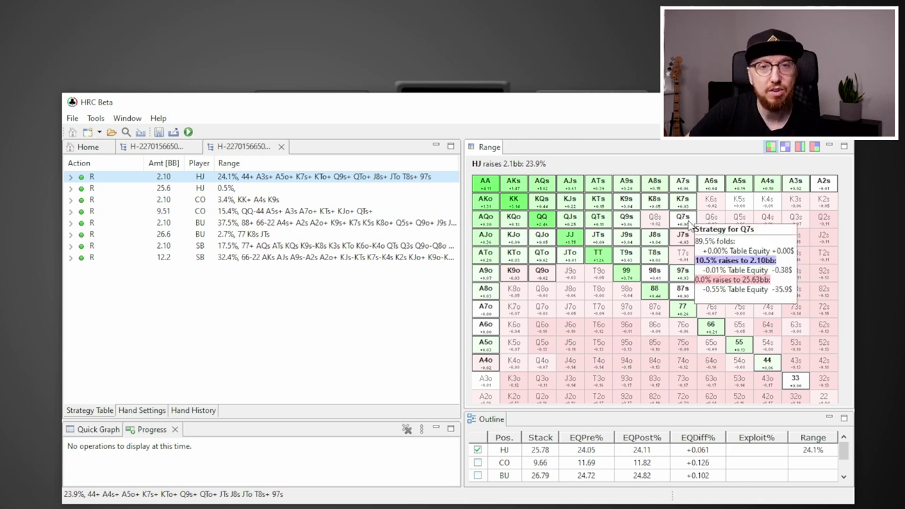
{"action": "mouse_move", "coordinate": [658, 221]}
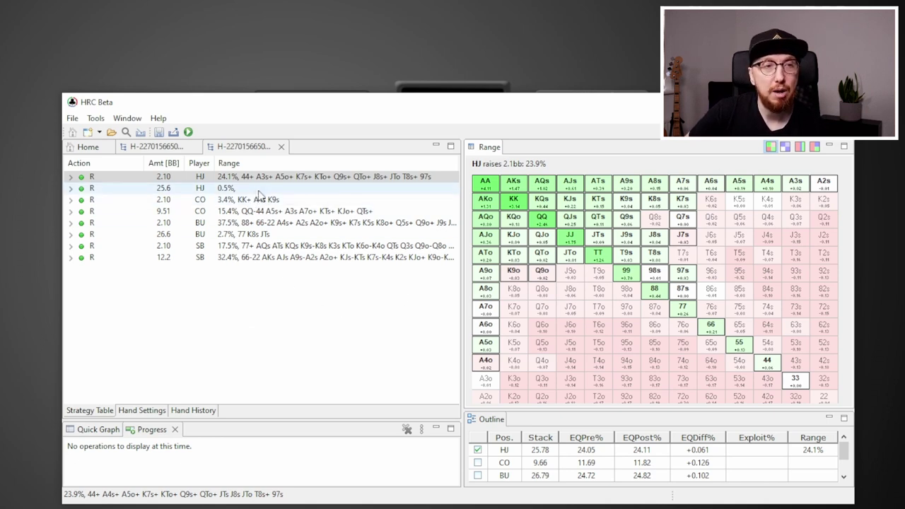
{"action": "left_click", "coordinate": [264, 201]}
{"action": "mouse_move", "coordinate": [263, 201]}
{"action": "left_click", "coordinate": [263, 176]}
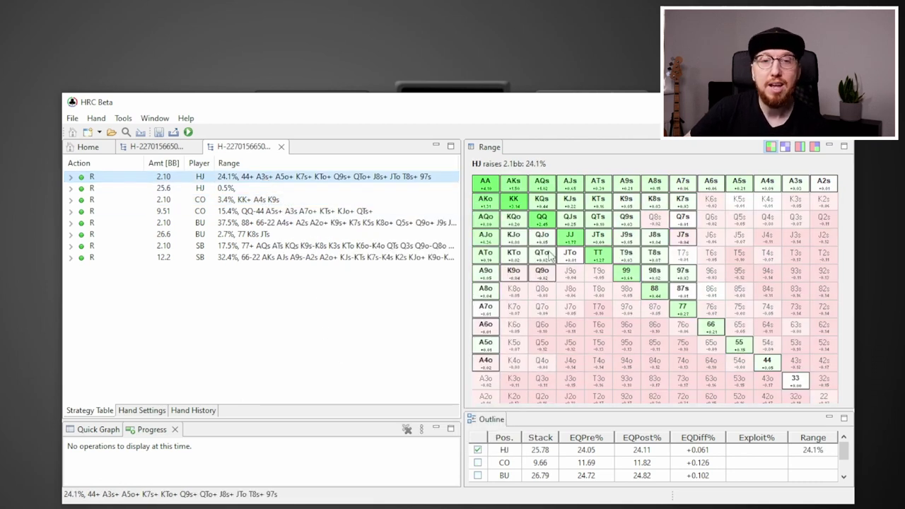
{"action": "left_click", "coordinate": [697, 269]}
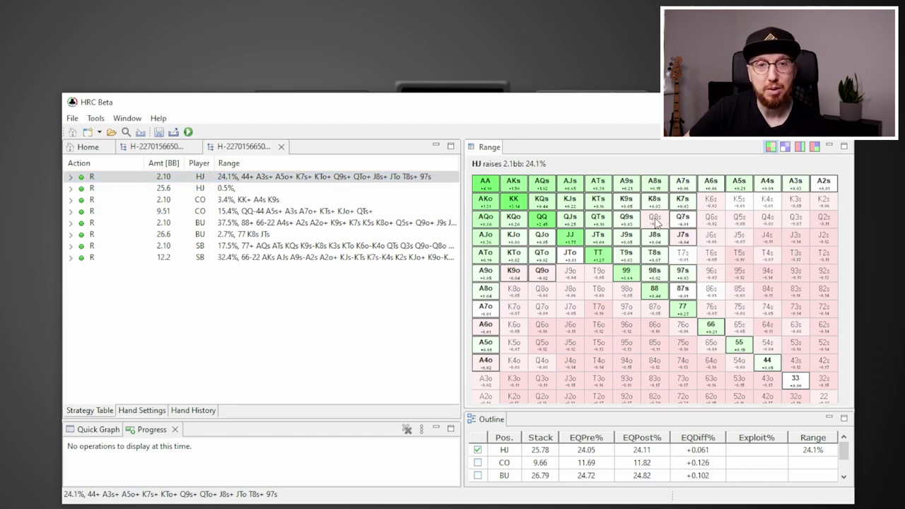
- Expand the button's 2.1bb raise in the strategy table and preview the small blind's 3-bet ranges against it
{"action": "left_click", "coordinate": [171, 328]}
{"action": "left_click", "coordinate": [245, 225]}
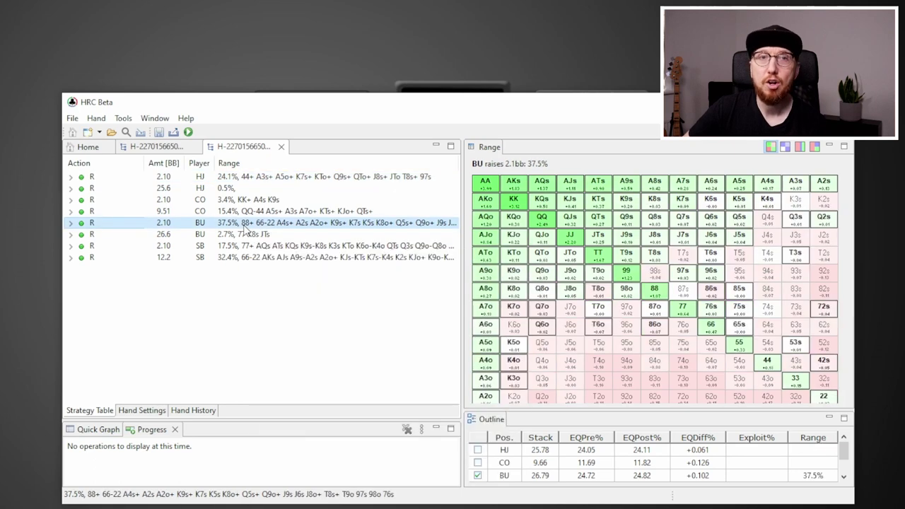
{"action": "left_click", "coordinate": [70, 223]}
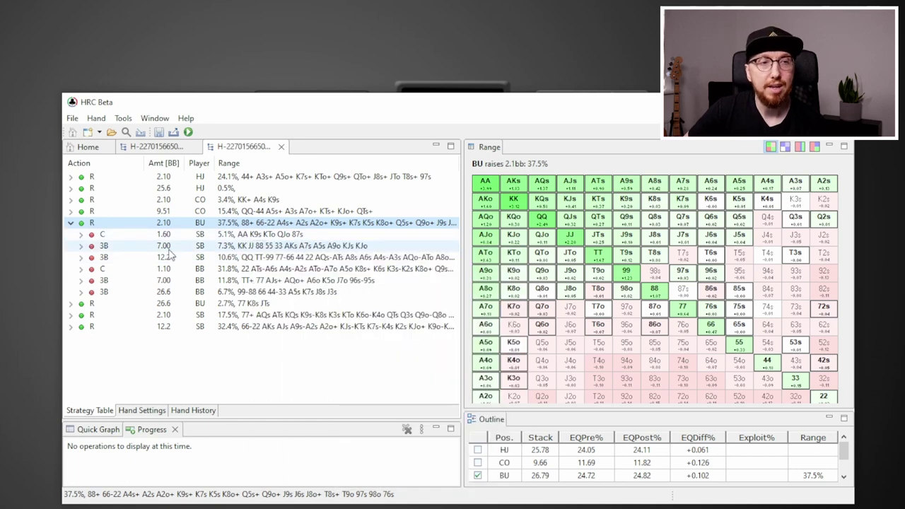
{"action": "mouse_move", "coordinate": [169, 250]}
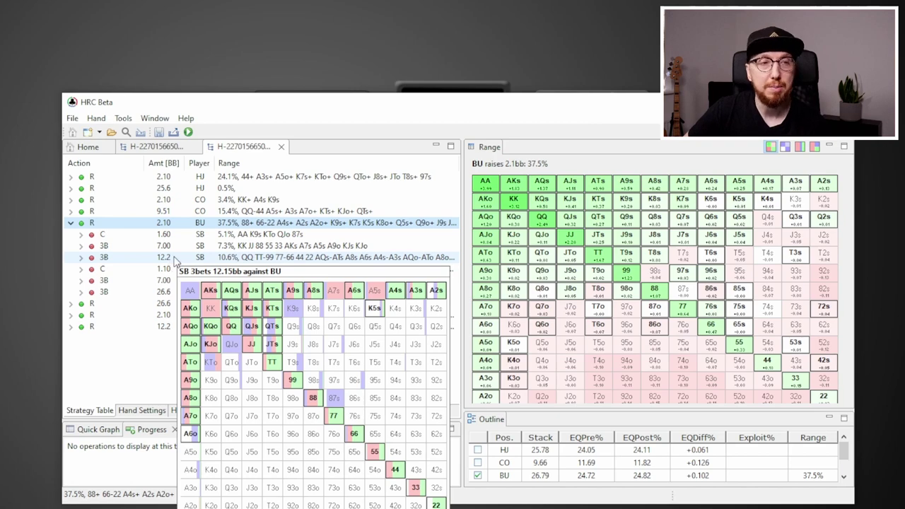
- Inspect the hand weights of the small blind's 7bb 3-bet against the button in the range editor, leaving them as they are
{"action": "left_click", "coordinate": [178, 248]}
{"action": "double_click", "coordinate": [183, 253]}
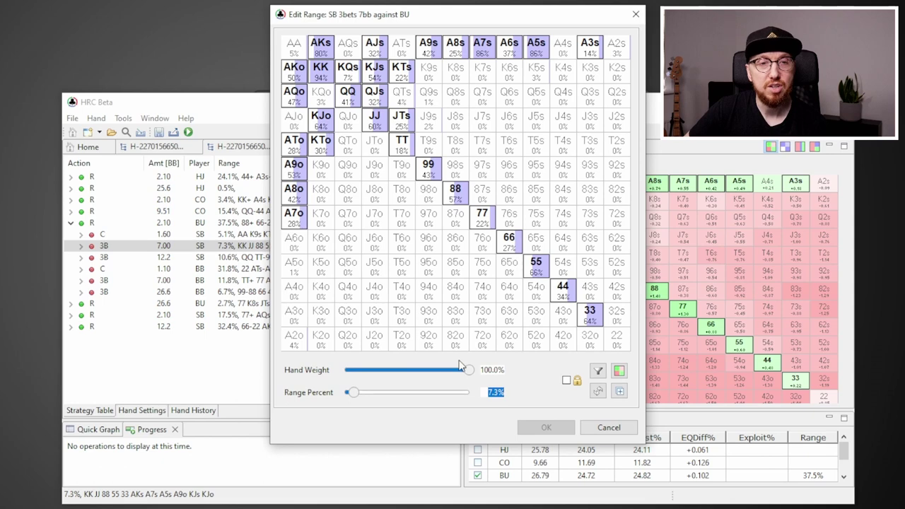
{"action": "left_click", "coordinate": [609, 429]}
- Prune the small blind's 7bb 3-bet against the button's 2.1bb raise and collapse that branch
{"action": "right_click", "coordinate": [226, 247]}
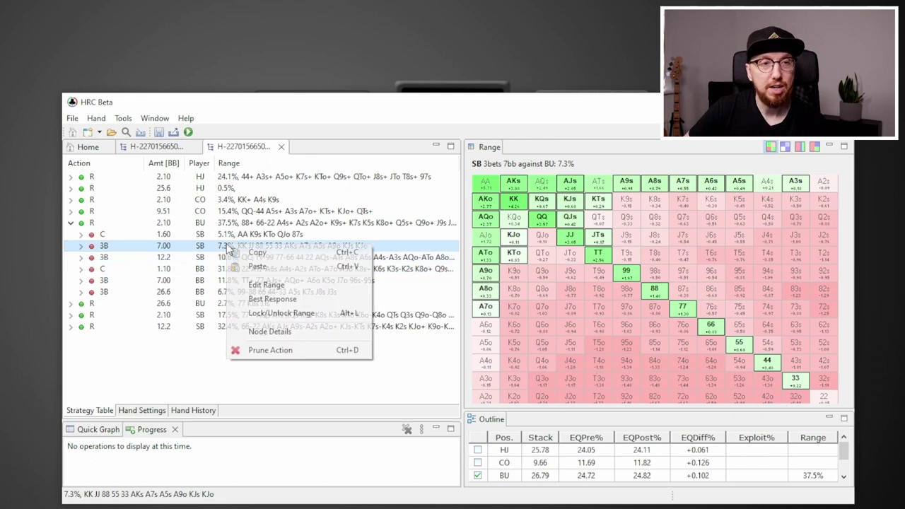
{"action": "left_click", "coordinate": [269, 350]}
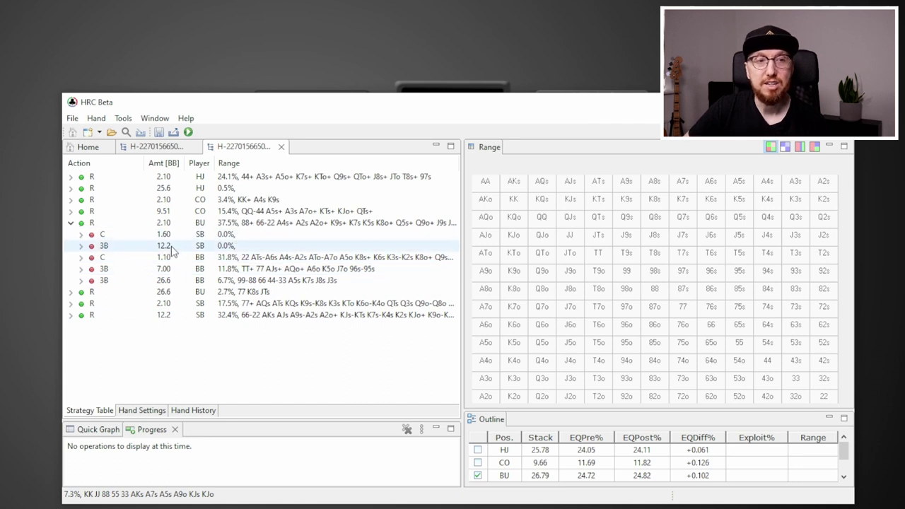
{"action": "left_click", "coordinate": [70, 223]}
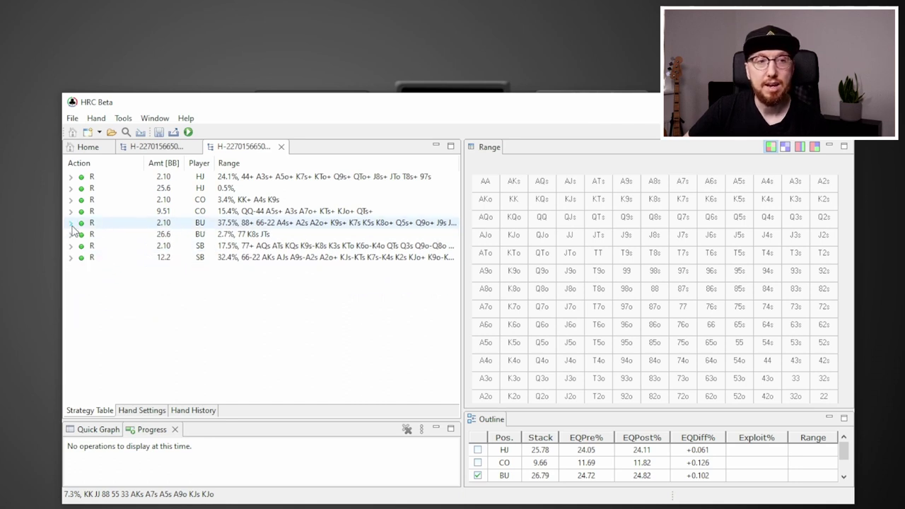
- Remove the small blind's 2.1bb and 12.2bb opening raises from the strategy table
{"action": "left_click", "coordinate": [247, 245]}
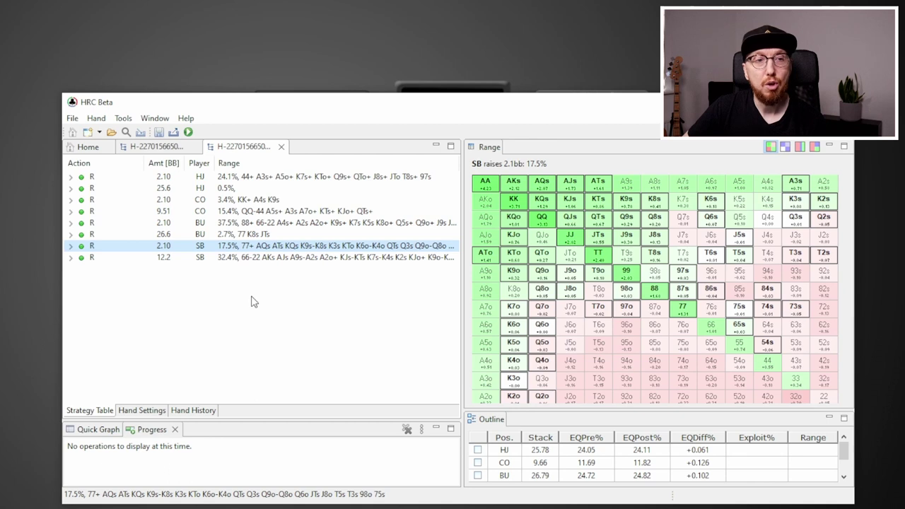
{"action": "key", "text": "Delete"}
{"action": "left_click", "coordinate": [253, 248]}
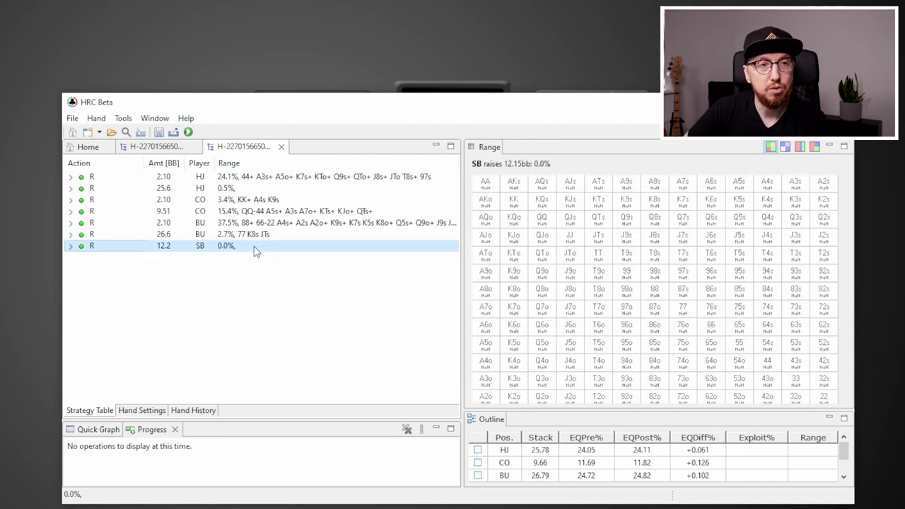
{"action": "key", "text": "Delete"}
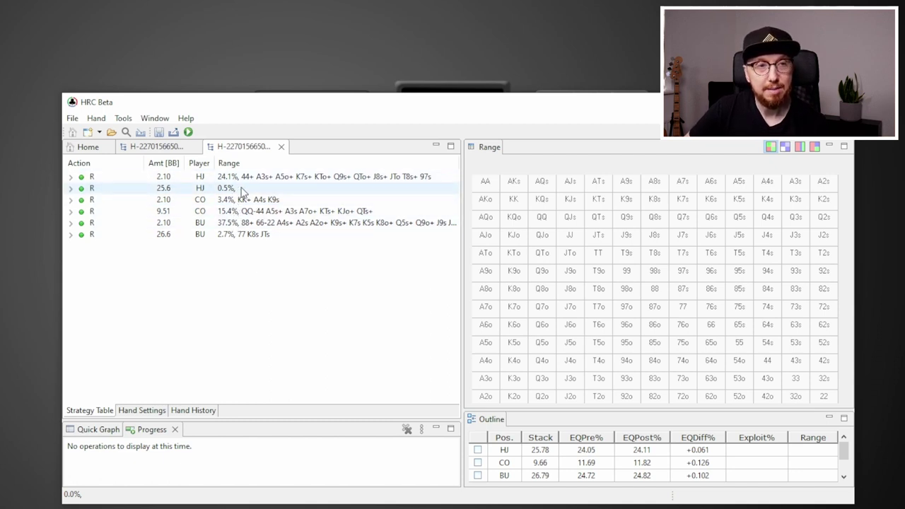
- Configure the Nash calculation to update the entire game tree with Reset Regret enabled, 220m samples and a decay of 1E-6
{"action": "mouse_move", "coordinate": [242, 212]}
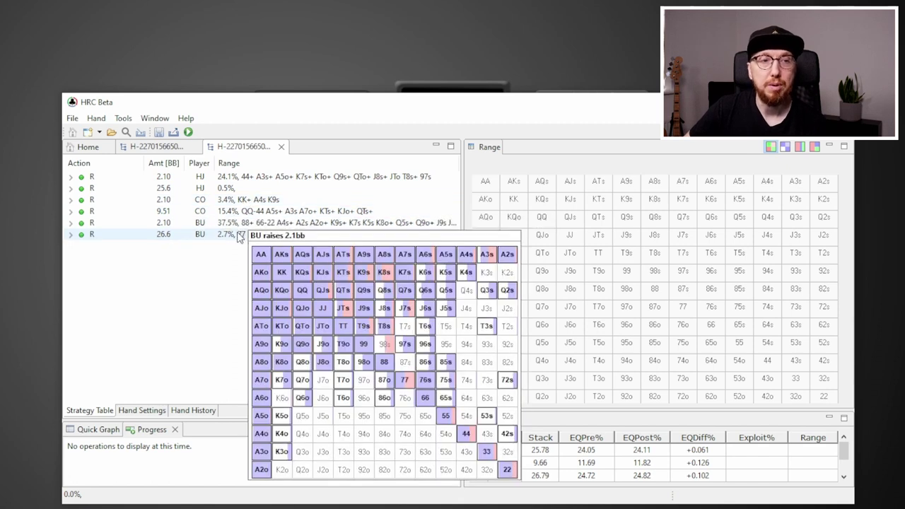
{"action": "left_click", "coordinate": [244, 331]}
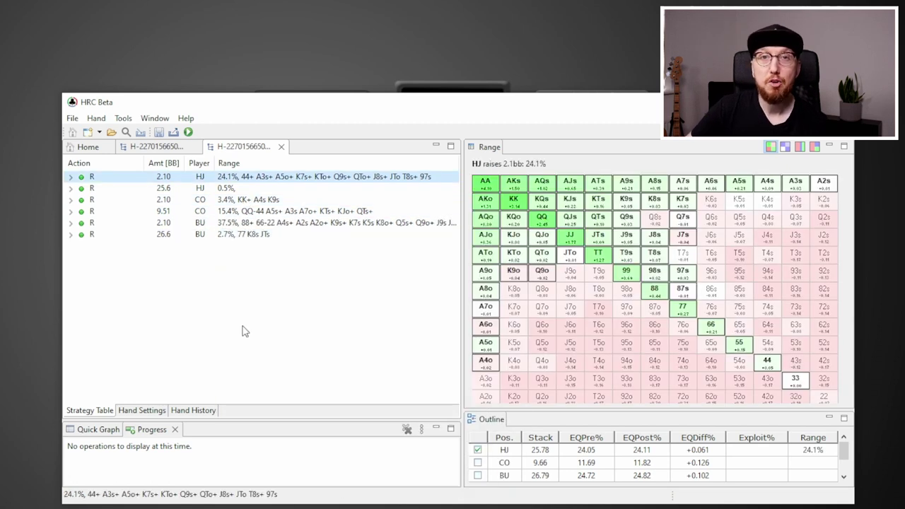
{"action": "left_click", "coordinate": [189, 133]}
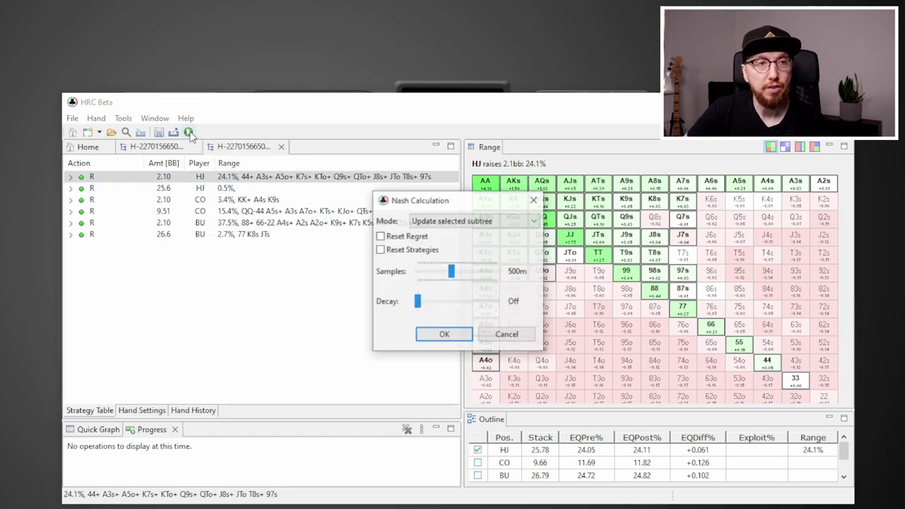
{"action": "left_click", "coordinate": [457, 223]}
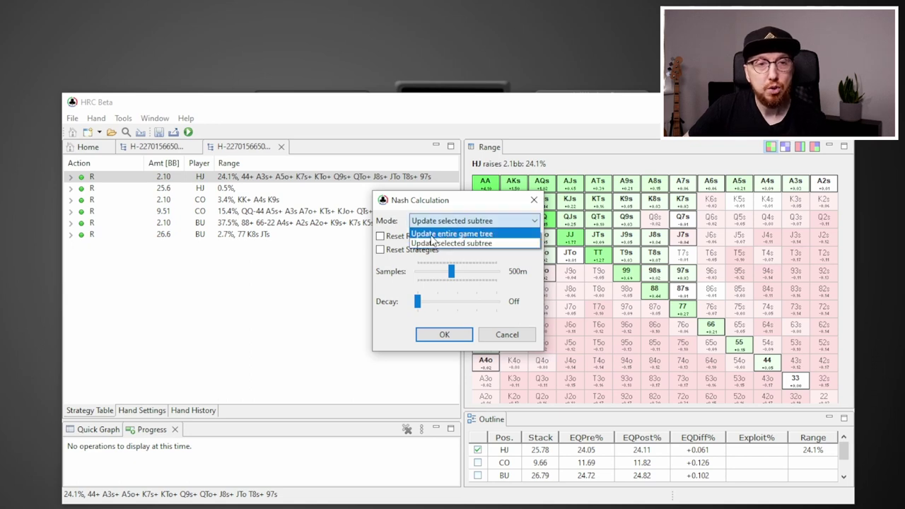
{"action": "left_click", "coordinate": [451, 234]}
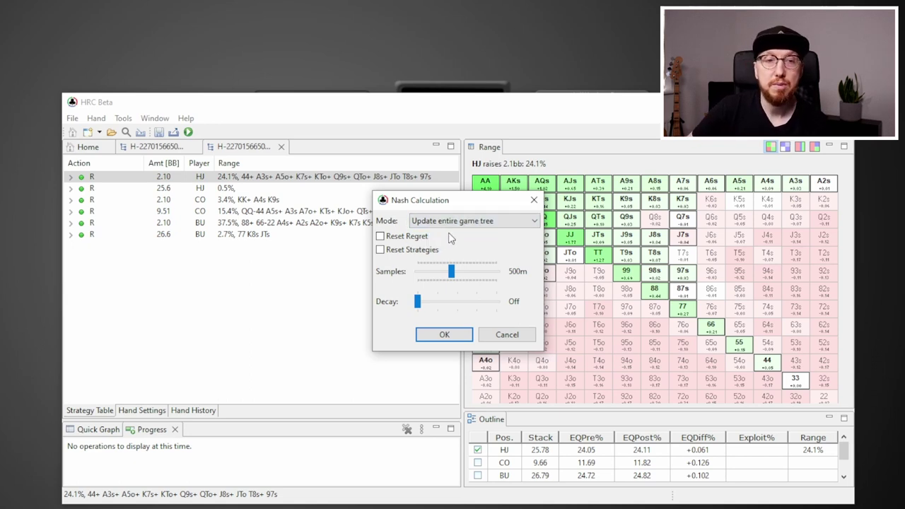
{"action": "left_click", "coordinate": [395, 242]}
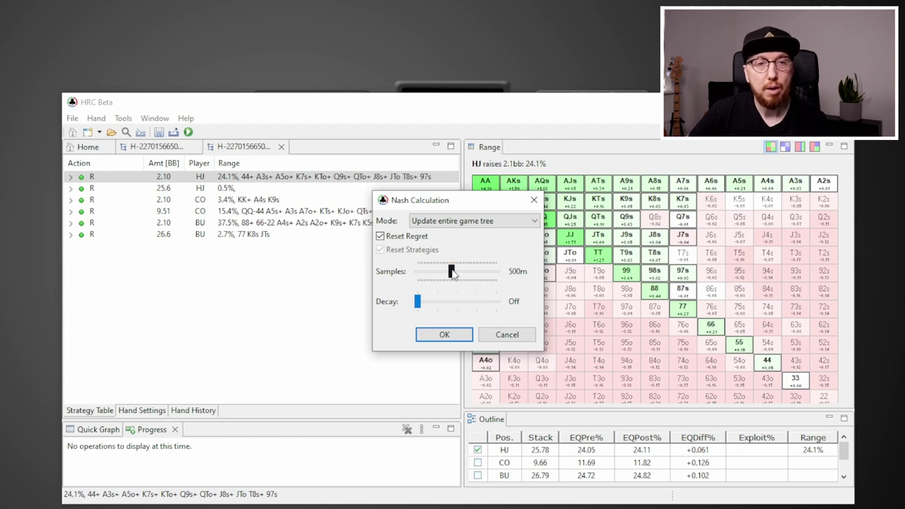
{"action": "left_click_drag", "start_coordinate": [452, 270], "coordinate": [435, 269]}
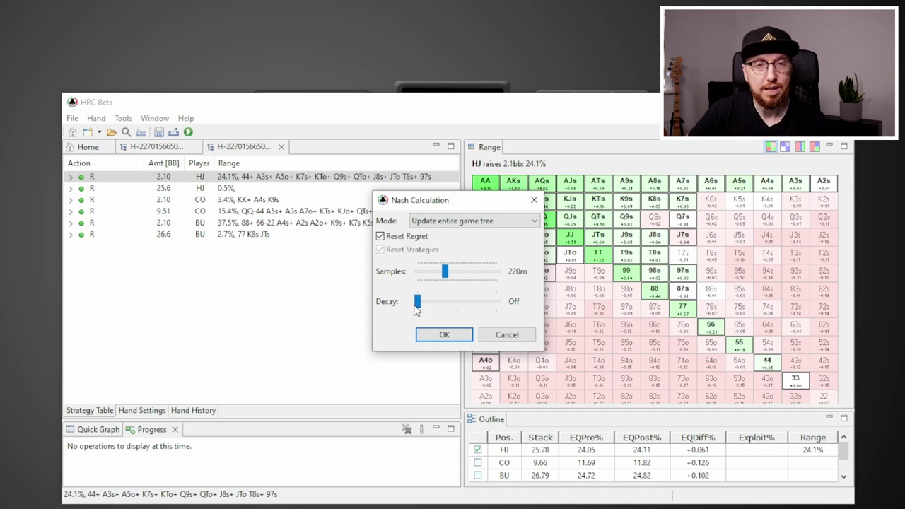
{"action": "left_click_drag", "start_coordinate": [417, 303], "coordinate": [476, 309]}
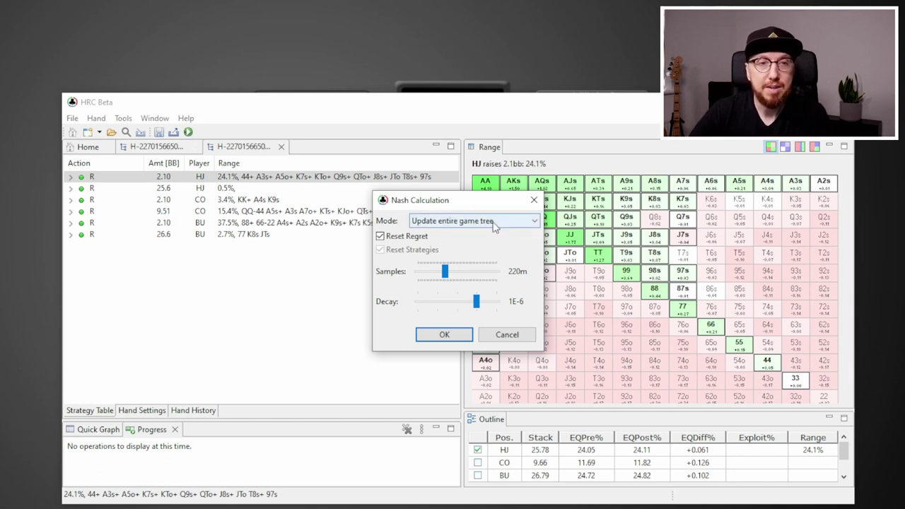
- Disable Reset Regret, enable Reset Strategies and turn the decay off for the Nash calculation
{"action": "left_click", "coordinate": [417, 238]}
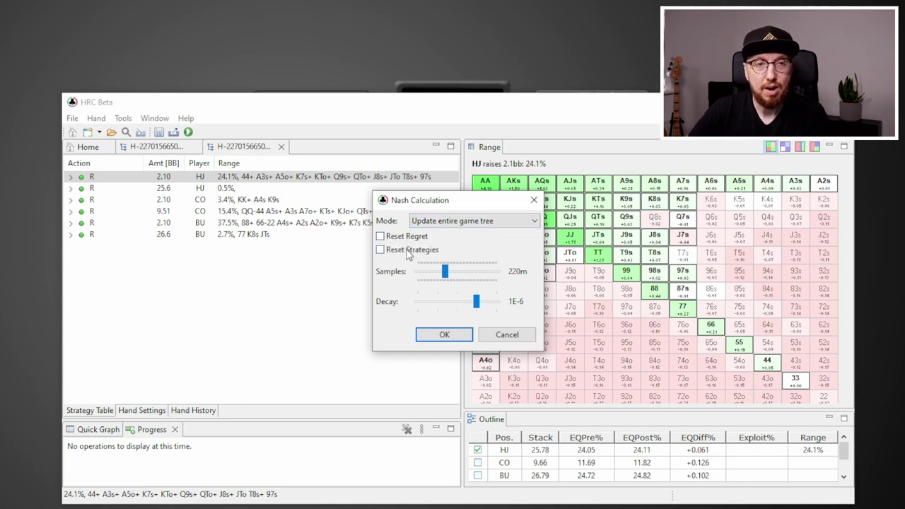
{"action": "left_click", "coordinate": [391, 252]}
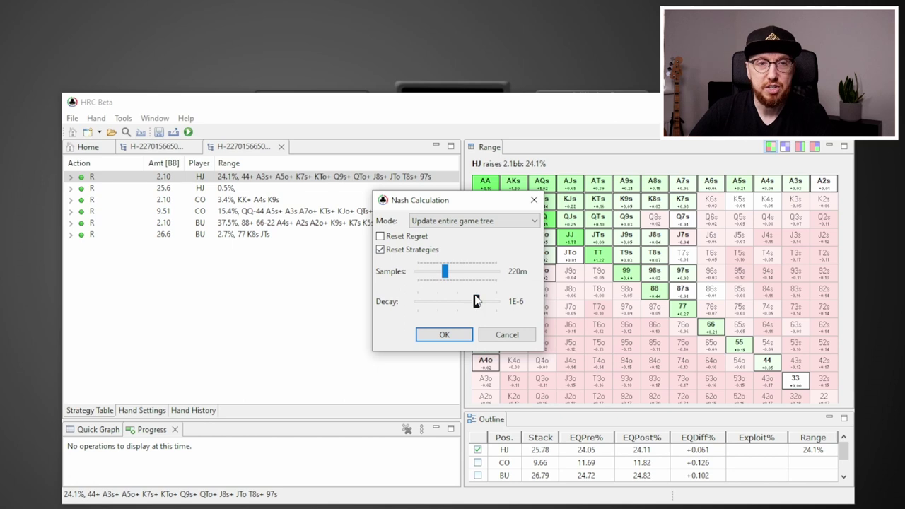
{"action": "mouse_move", "coordinate": [475, 304]}
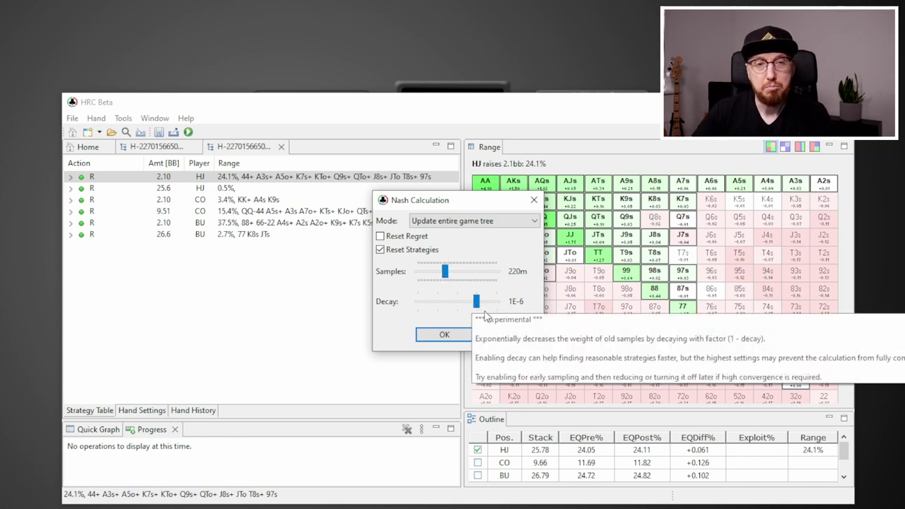
{"action": "left_click_drag", "start_coordinate": [476, 303], "coordinate": [417, 300]}
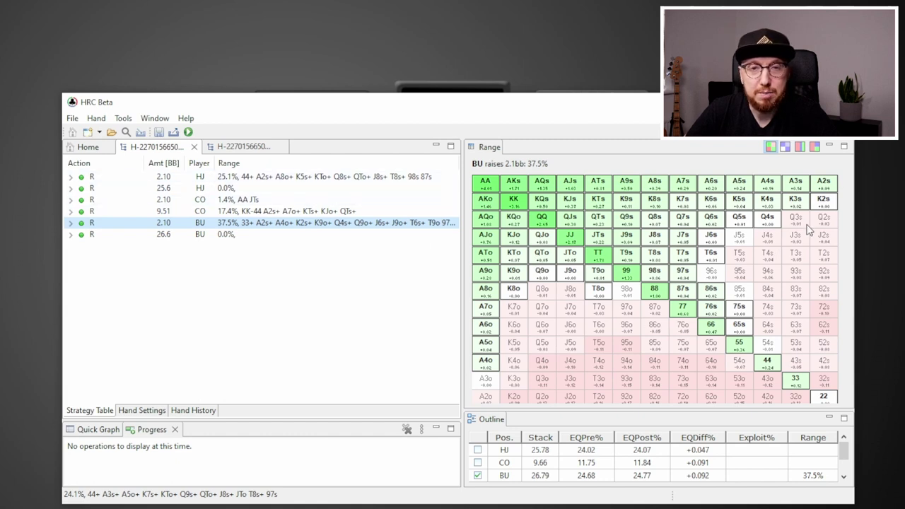
- In the first hand, compare the range displays for the button's 2.1bb raise, and view the cutoff's 2.1bb and 9.51bb raises in Full Range
{"action": "left_click", "coordinate": [799, 263]}
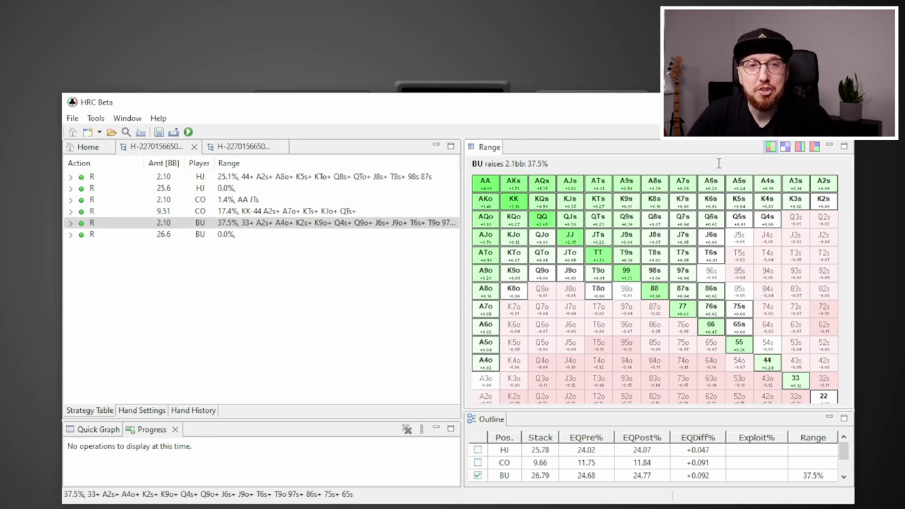
{"action": "left_click", "coordinate": [785, 148]}
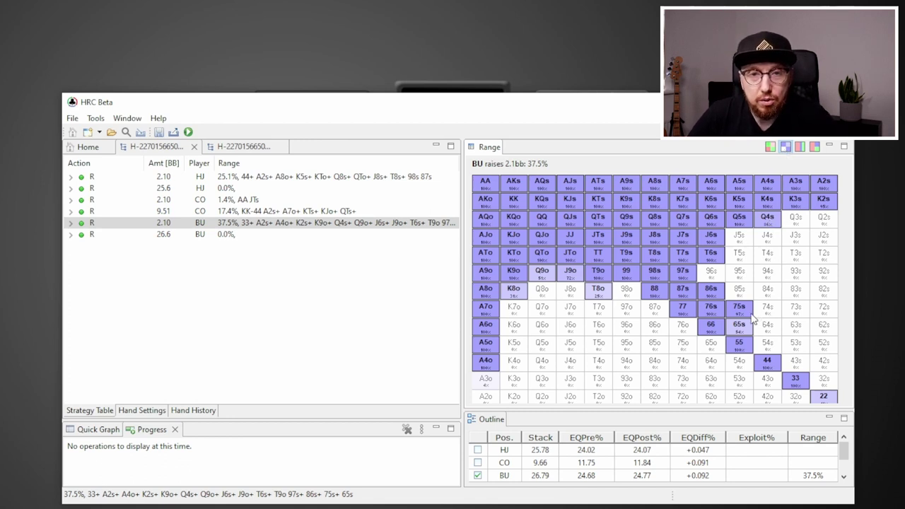
{"action": "mouse_move", "coordinate": [575, 279]}
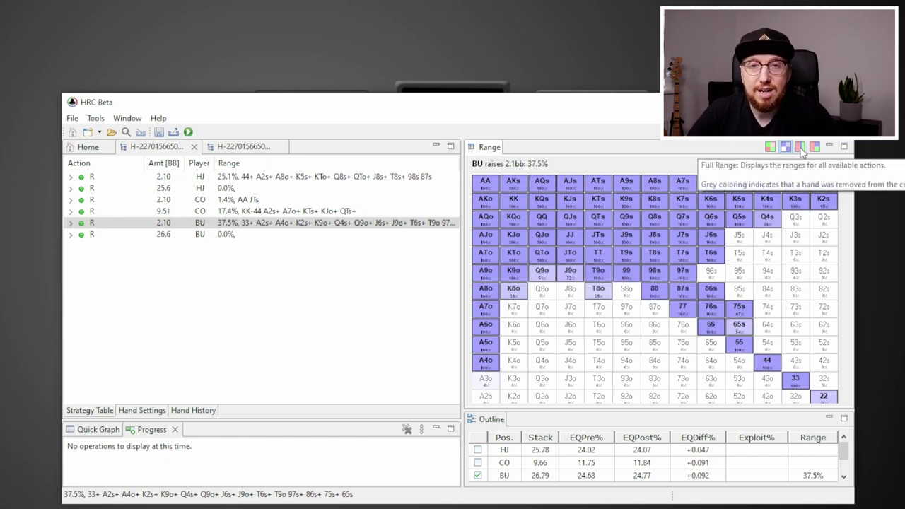
{"action": "left_click", "coordinate": [801, 148]}
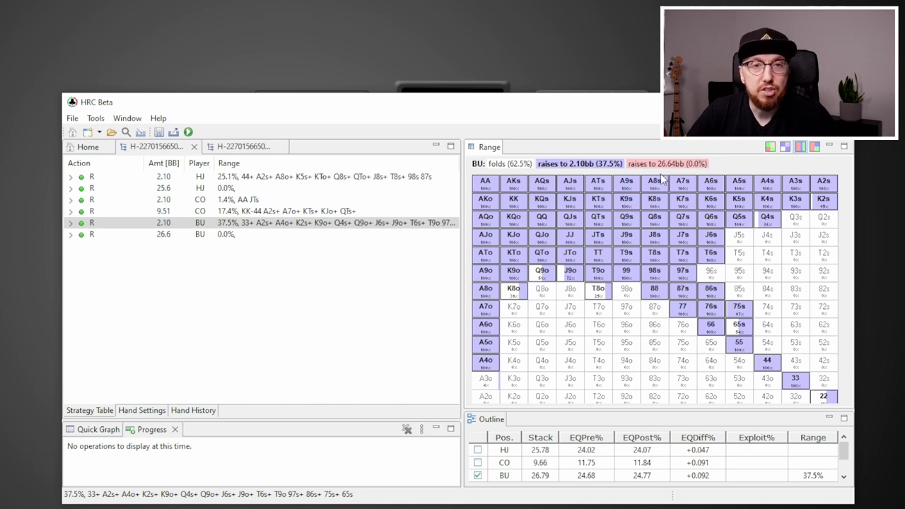
{"action": "left_click", "coordinate": [224, 201]}
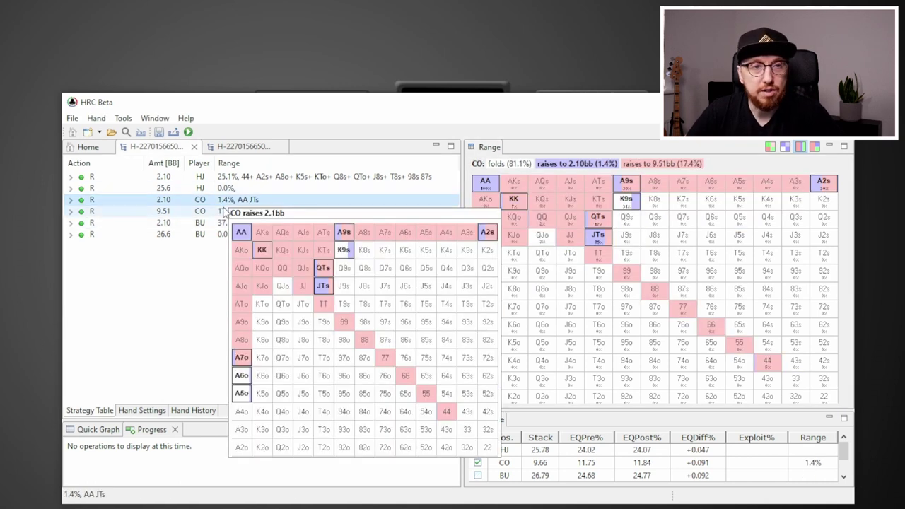
{"action": "left_click", "coordinate": [223, 211]}
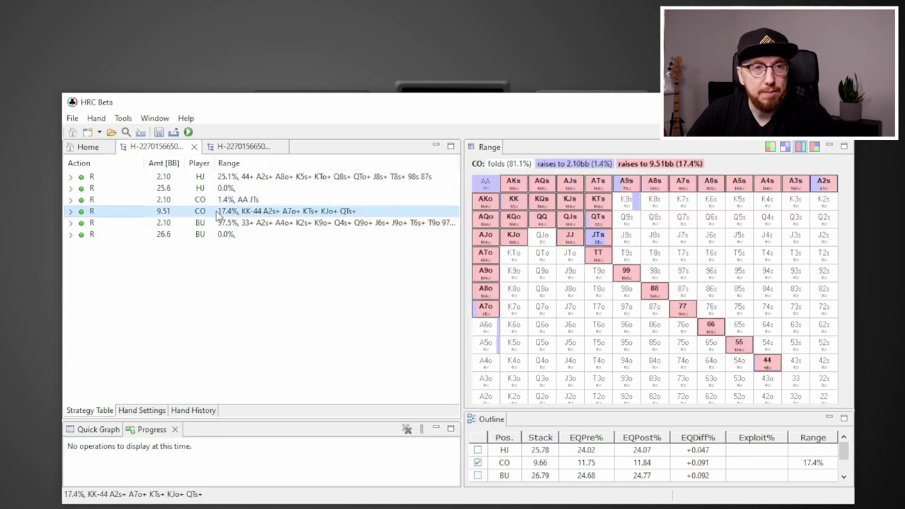
- Compare the cutoff's 2.1bb opening raise range with its 9.51bb raise range
{"action": "left_click", "coordinate": [569, 206]}
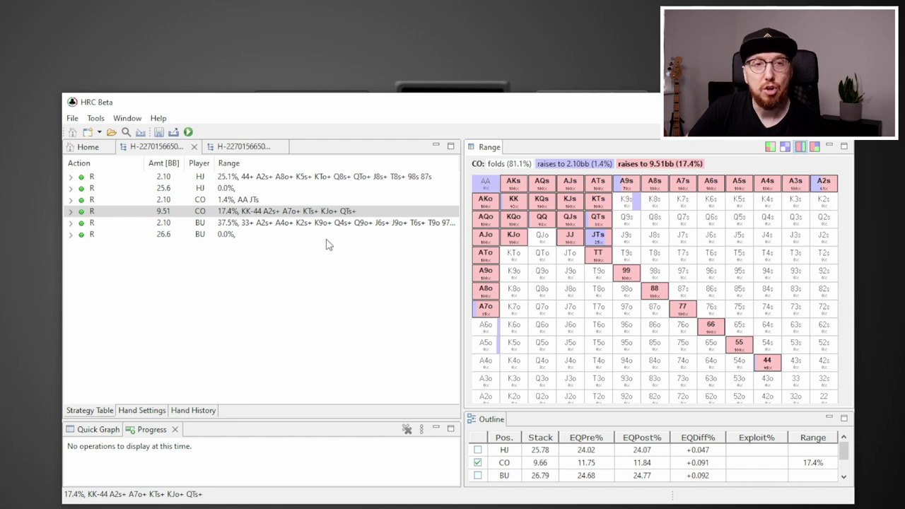
{"action": "left_click", "coordinate": [267, 201]}
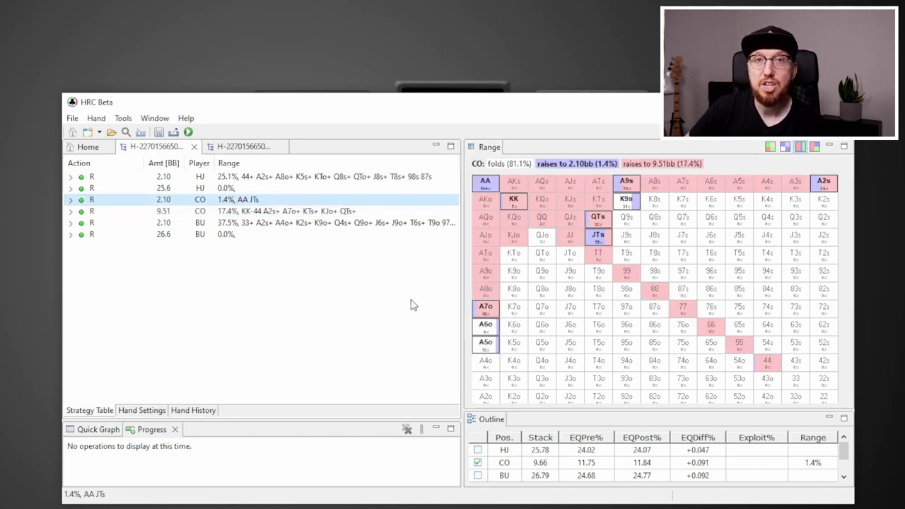
{"action": "left_click", "coordinate": [269, 211]}
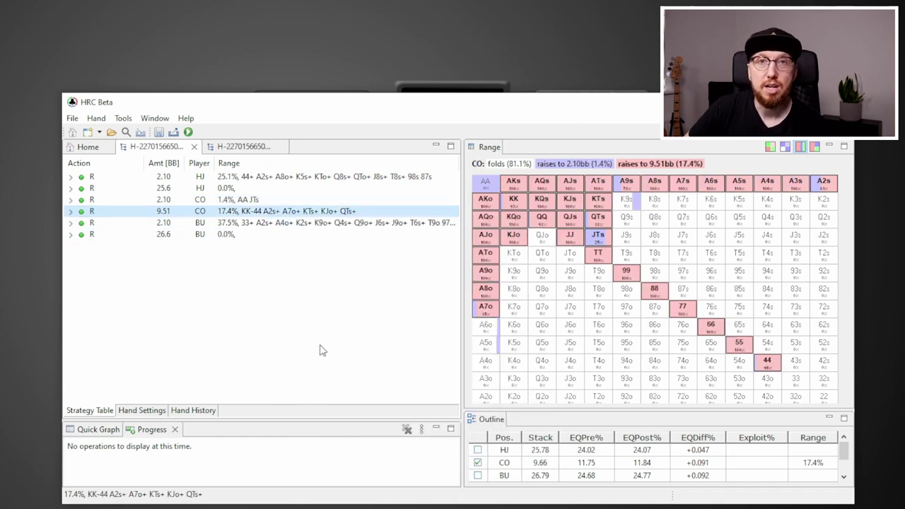
- Expand the button's 2.1bb raise and view the big blind's call, 7bb 3-bet and 26.6bb 3-bet ranges
{"action": "left_click", "coordinate": [269, 222]}
{"action": "left_click", "coordinate": [70, 222]}
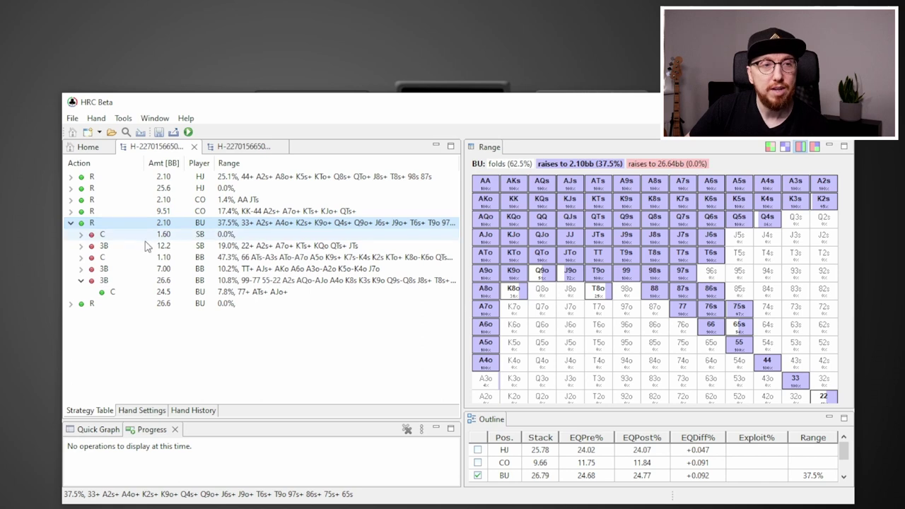
{"action": "left_click", "coordinate": [161, 271]}
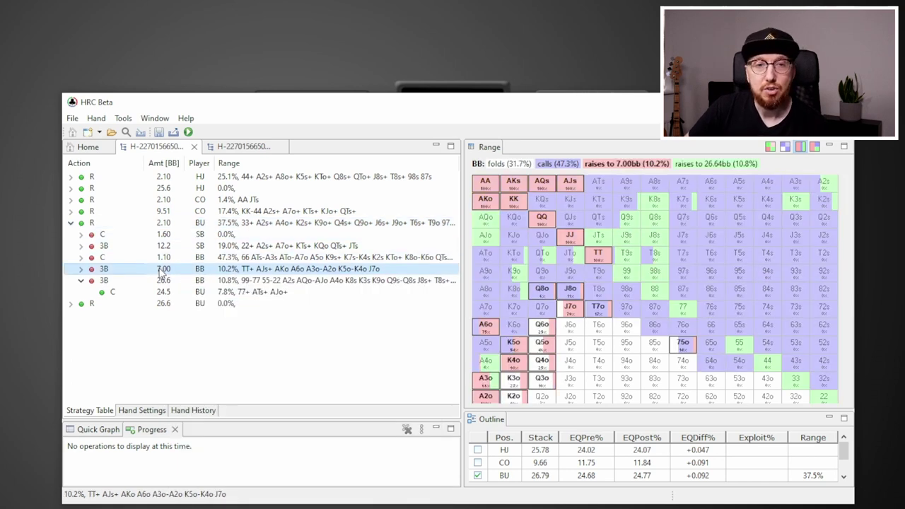
{"action": "left_click", "coordinate": [175, 258]}
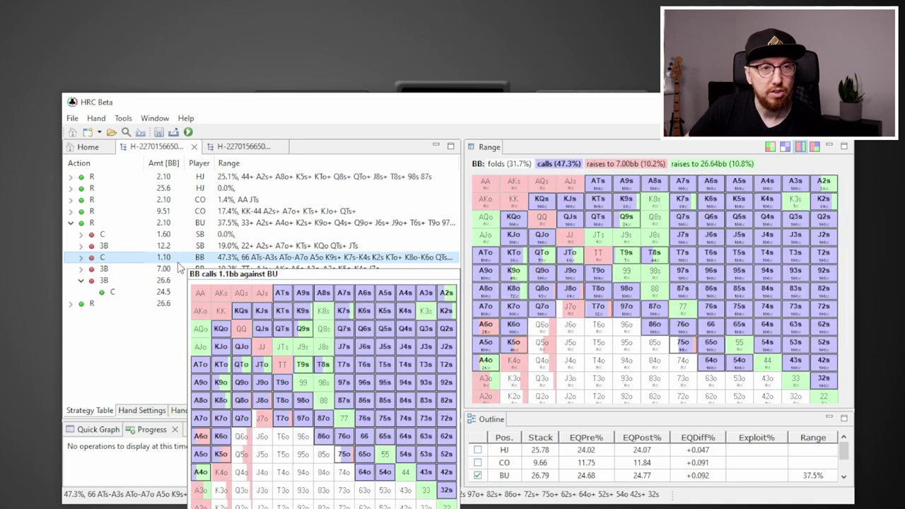
{"action": "left_click", "coordinate": [177, 268]}
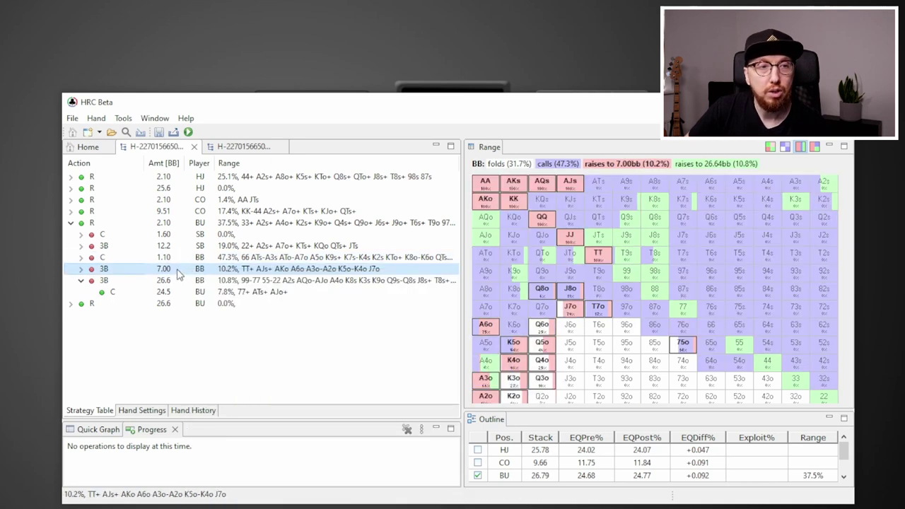
{"action": "left_click", "coordinate": [168, 281]}
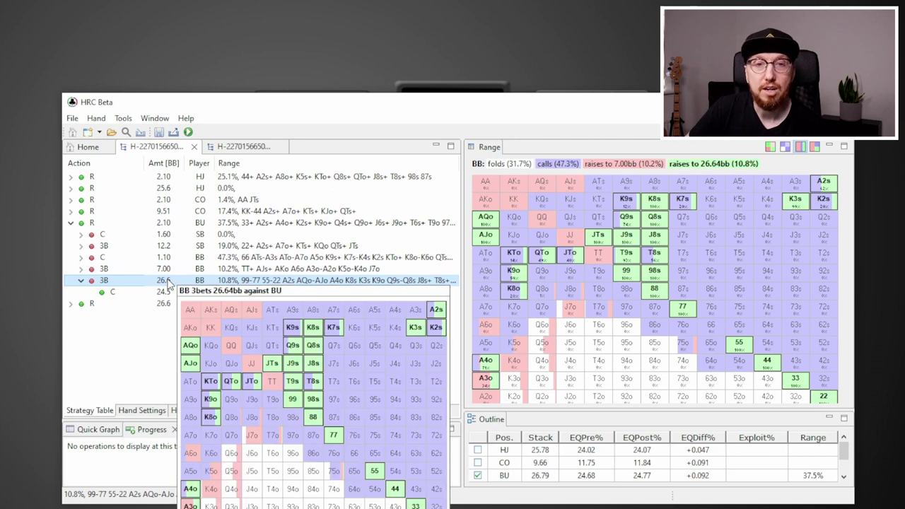
- Recheck the big blind's call against its two 3-bet sizes and examine the strategy details for J4s
{"action": "left_click", "coordinate": [187, 258]}
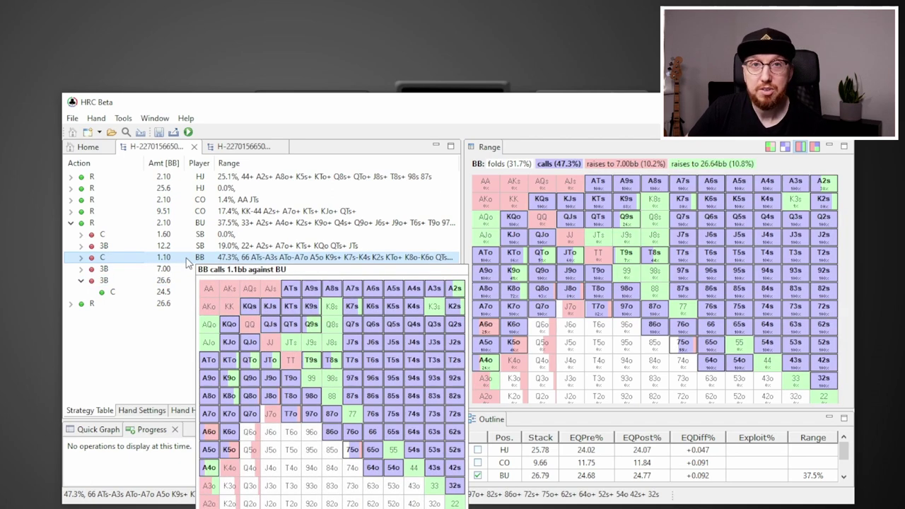
{"action": "left_click", "coordinate": [183, 269]}
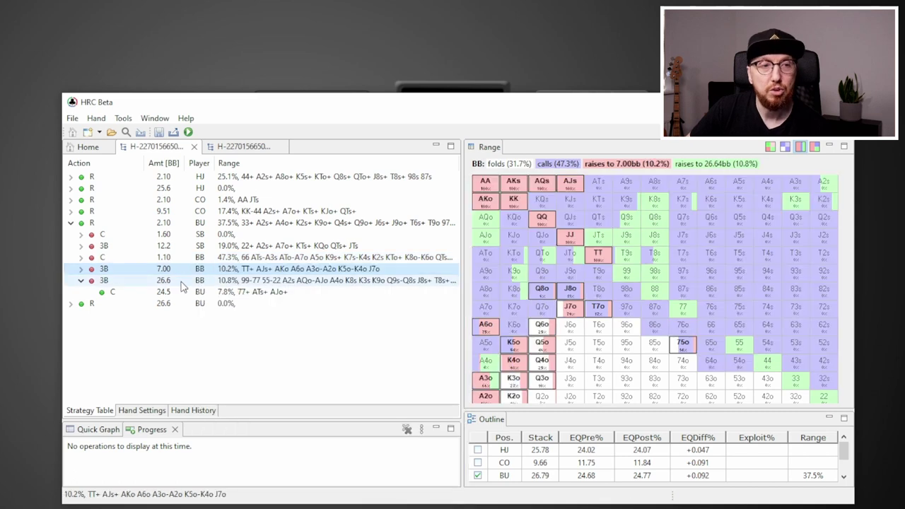
{"action": "left_click", "coordinate": [182, 281]}
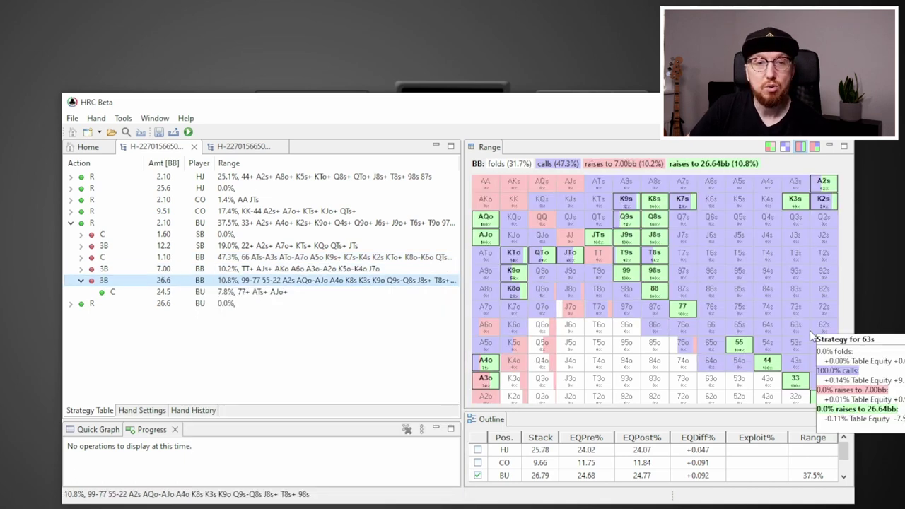
{"action": "left_click", "coordinate": [219, 272]}
{"action": "left_click", "coordinate": [229, 259]}
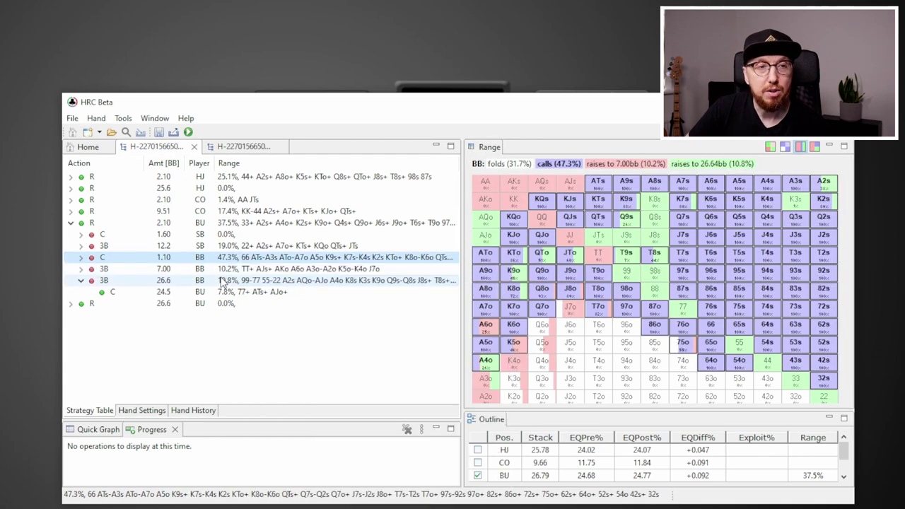
{"action": "left_click", "coordinate": [207, 281]}
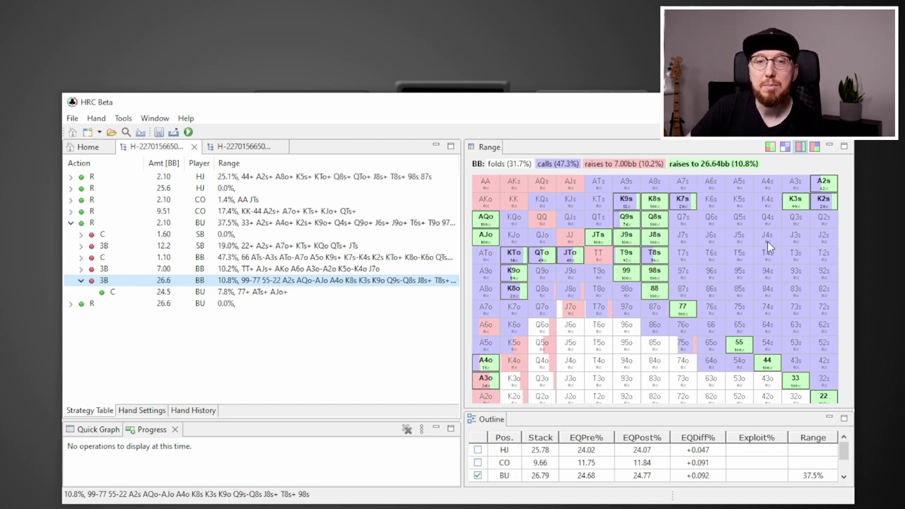
{"action": "mouse_move", "coordinate": [774, 247]}
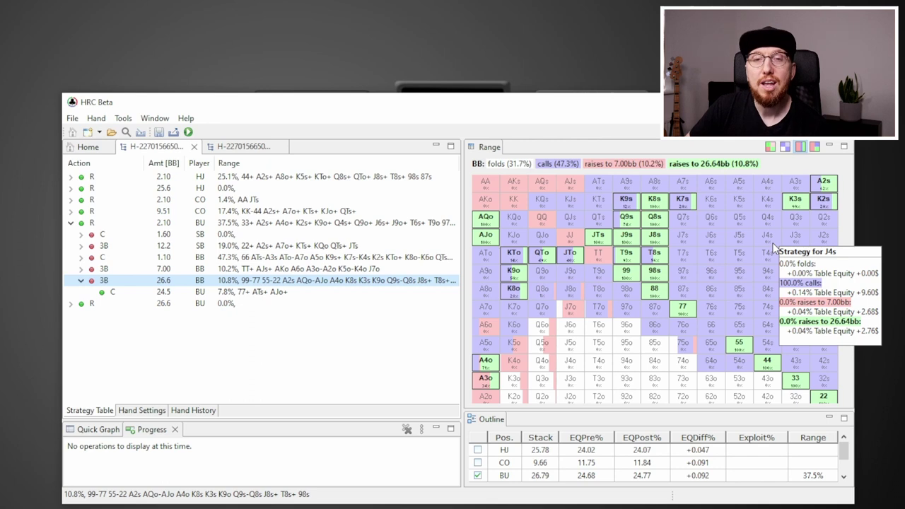
{"action": "left_click", "coordinate": [771, 244]}
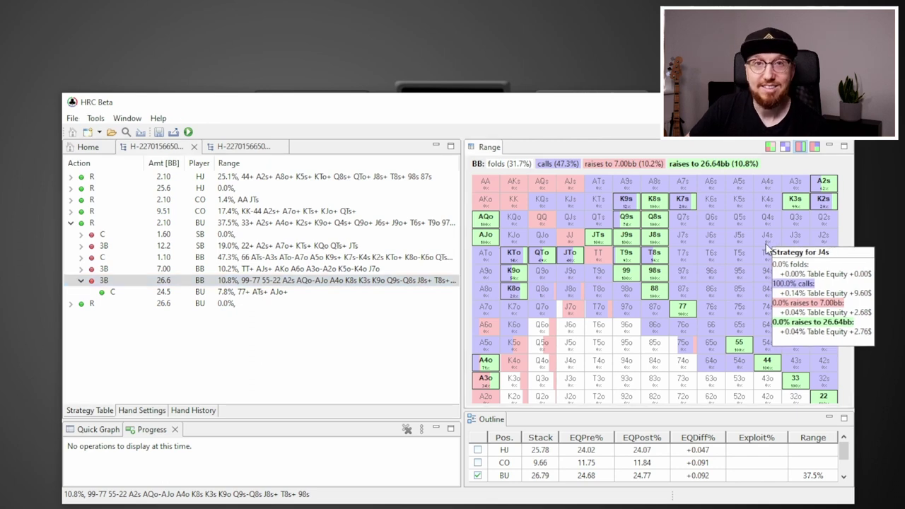
- View the button's call against the big blind's 26.6bb 3-bet with per-hand EVs, and inspect the strategies for KQs and ATo
{"action": "left_click", "coordinate": [148, 281]}
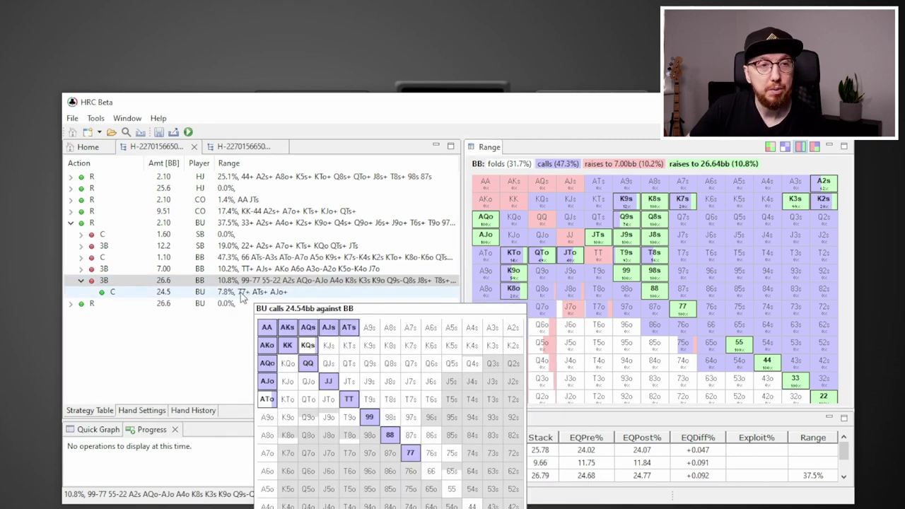
{"action": "left_click", "coordinate": [241, 298]}
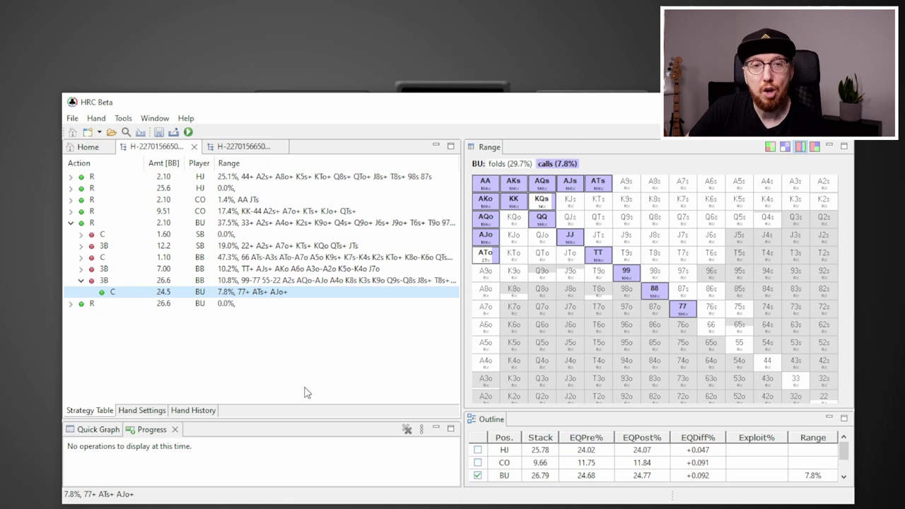
{"action": "left_click", "coordinate": [771, 147]}
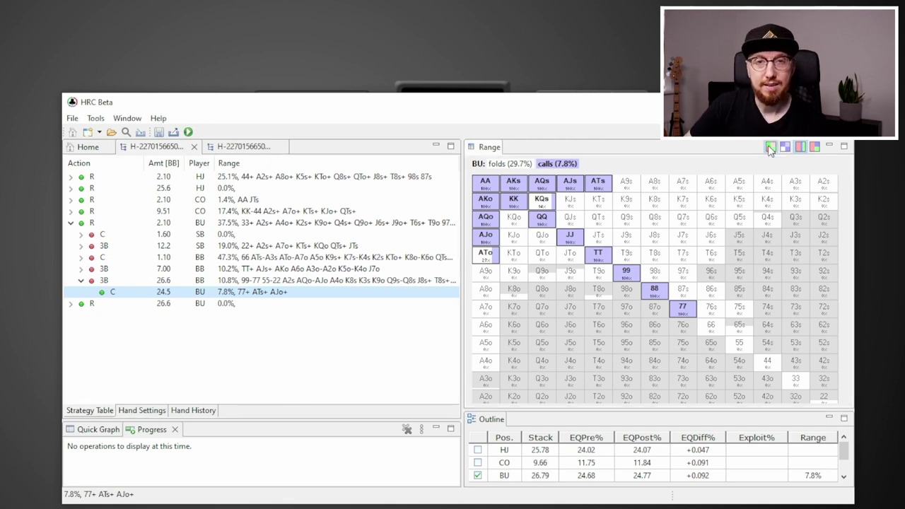
{"action": "mouse_move", "coordinate": [546, 202]}
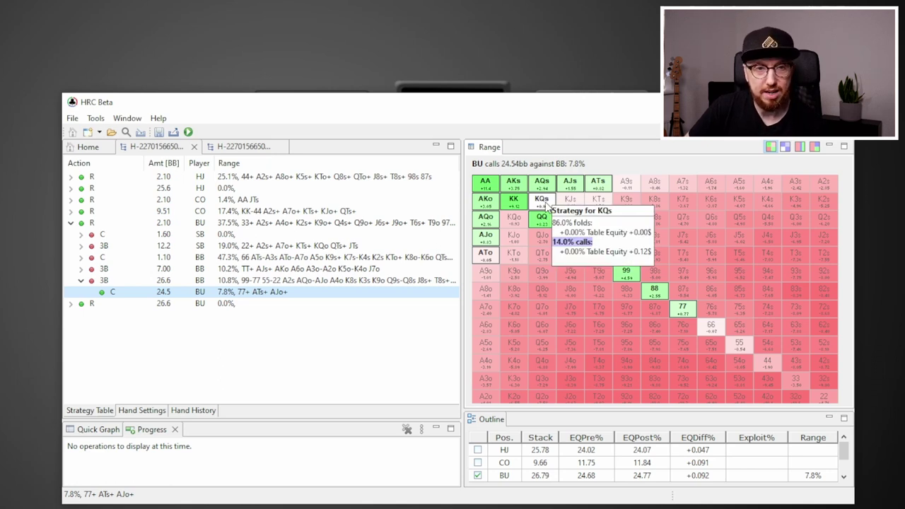
{"action": "left_click", "coordinate": [505, 285]}
{"action": "mouse_move", "coordinate": [485, 258]}
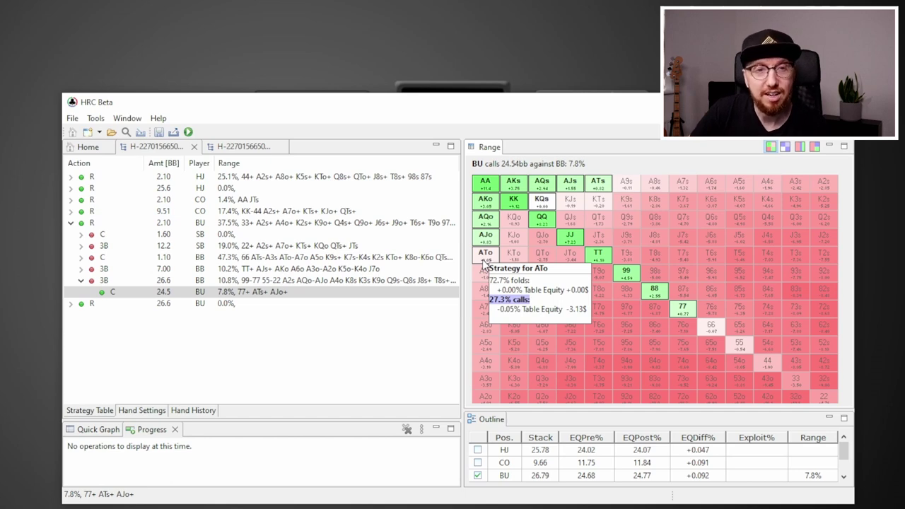
{"action": "mouse_move", "coordinate": [556, 339]}
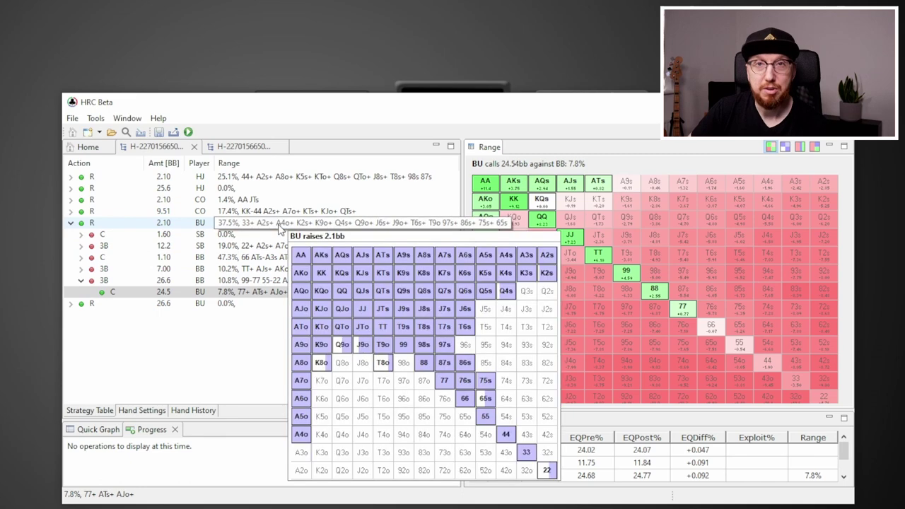
- For the button's 2.1bb raise, review the Nash calculation settings with Update selected subtree, 500m samples and decay off
{"action": "left_click", "coordinate": [275, 227]}
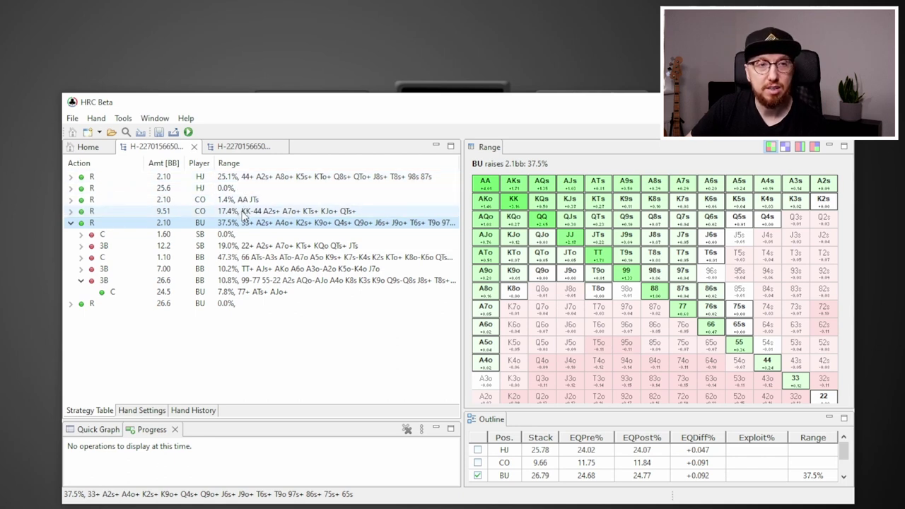
{"action": "mouse_move", "coordinate": [245, 216]}
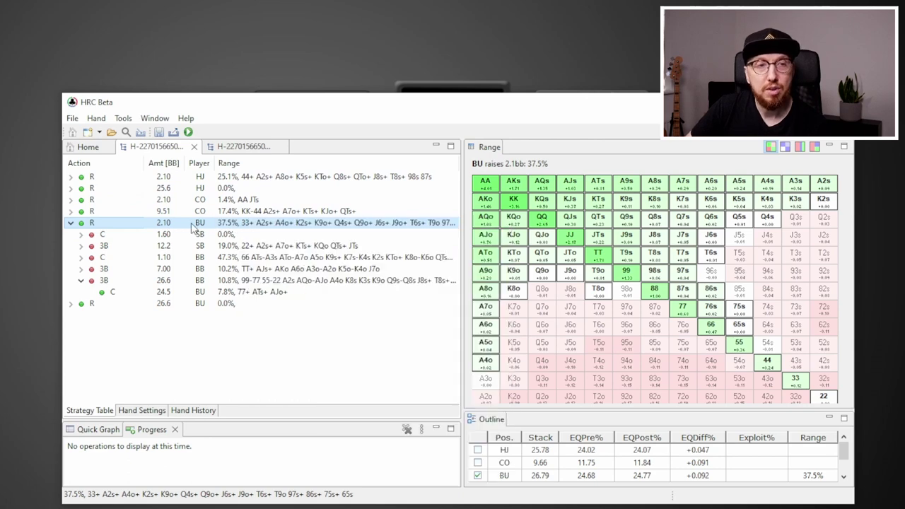
{"action": "left_click", "coordinate": [189, 132]}
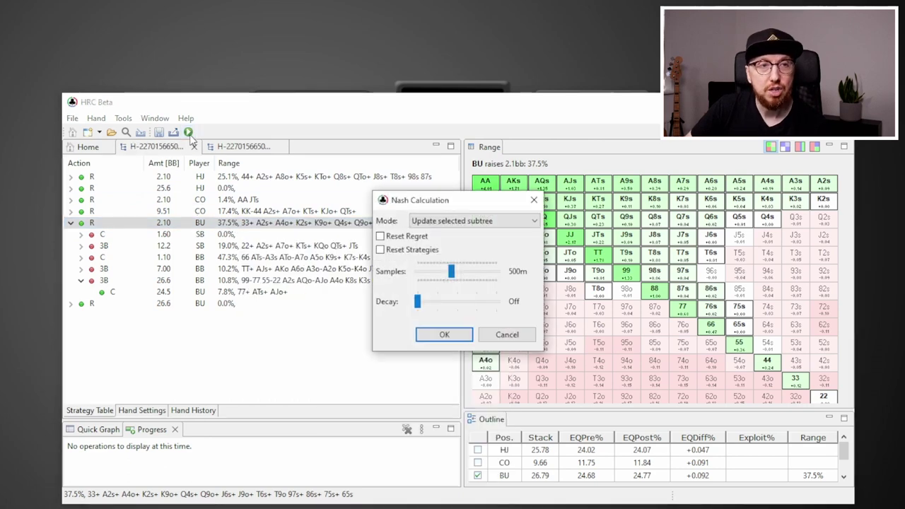
{"action": "left_click", "coordinate": [481, 222]}
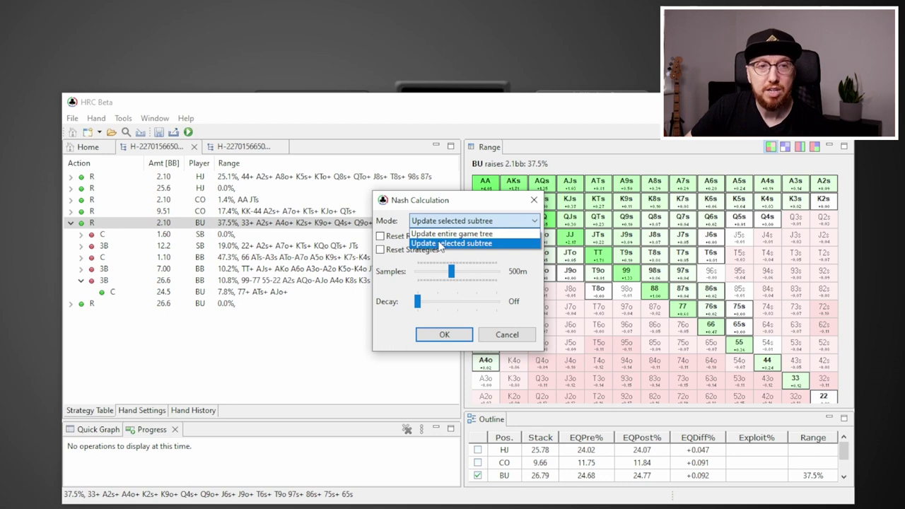
{"action": "left_click", "coordinate": [477, 244]}
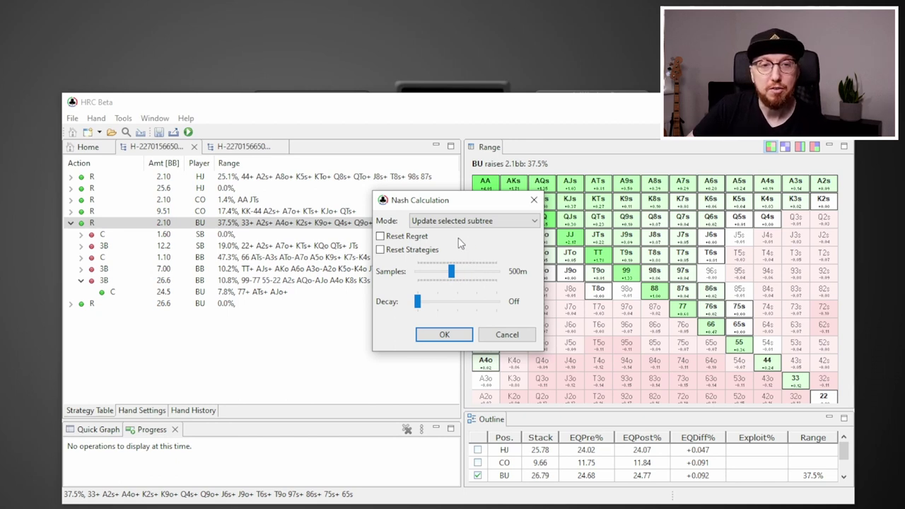
{"action": "left_click_drag", "start_coordinate": [422, 299], "coordinate": [361, 306]}
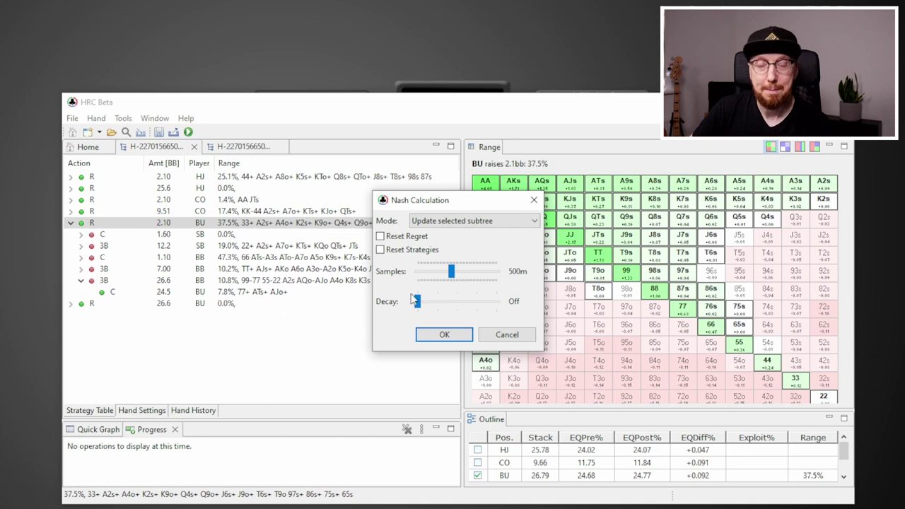
{"action": "key", "text": "Return"}
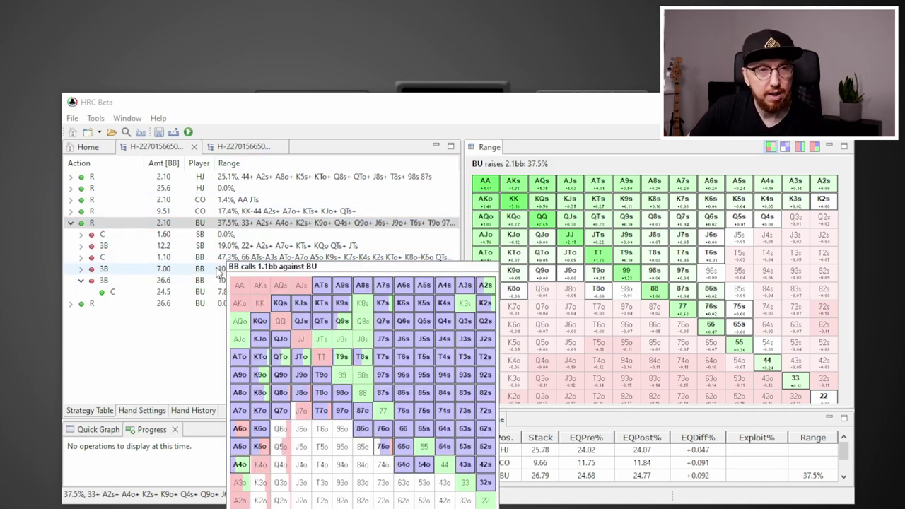
- Preview the big blind's 7bb 3-bet and the small blind's call against the button, and view the cutoff's 2.1bb raise
{"action": "mouse_move", "coordinate": [217, 272]}
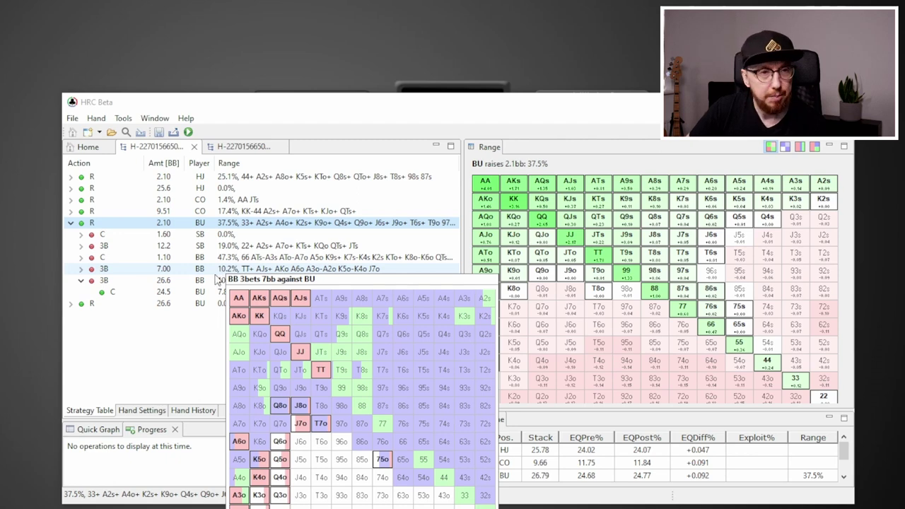
{"action": "left_click", "coordinate": [221, 201]}
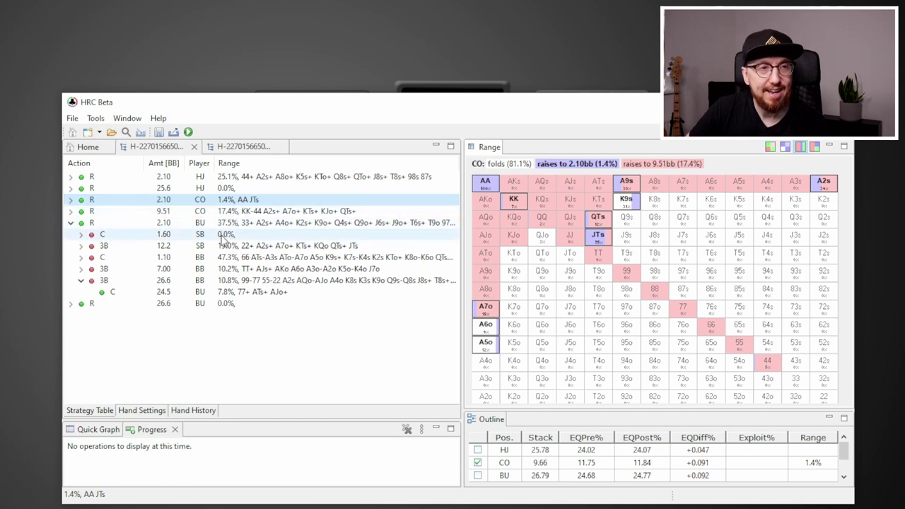
{"action": "mouse_move", "coordinate": [222, 237]}
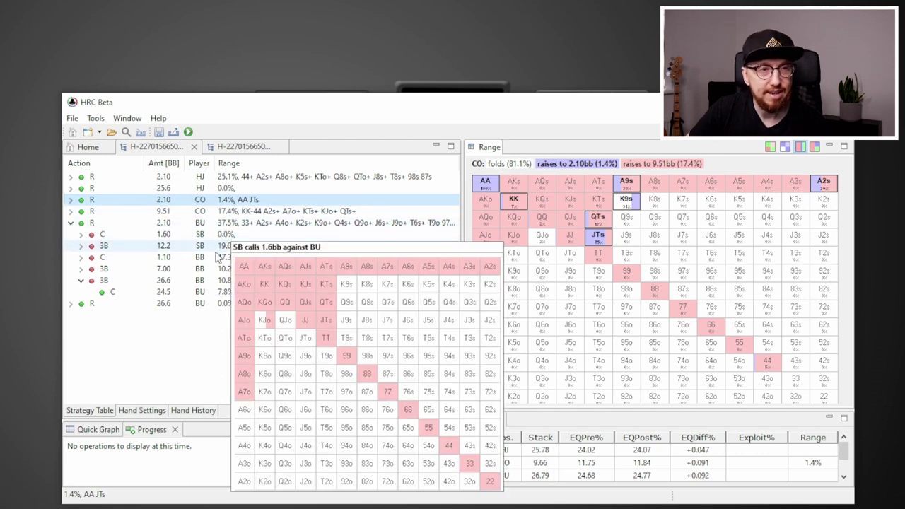
{"action": "mouse_move", "coordinate": [217, 259]}
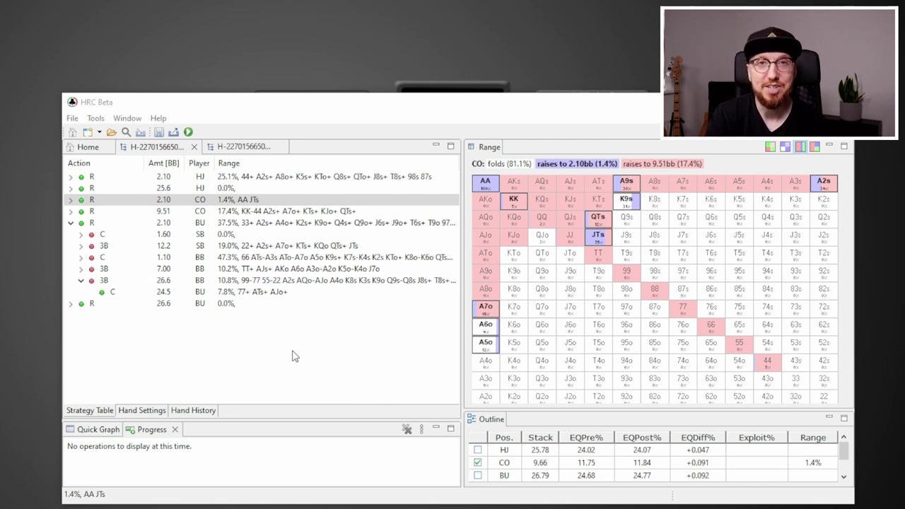
- Reselect the cutoff's 2.1bb raise and show the hand's bubble factors
{"action": "left_click", "coordinate": [253, 199]}
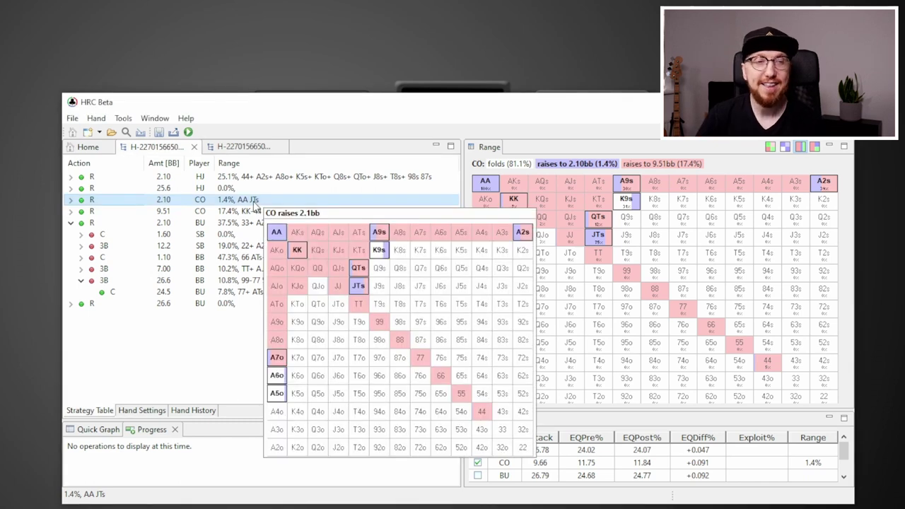
{"action": "left_click", "coordinate": [96, 119]}
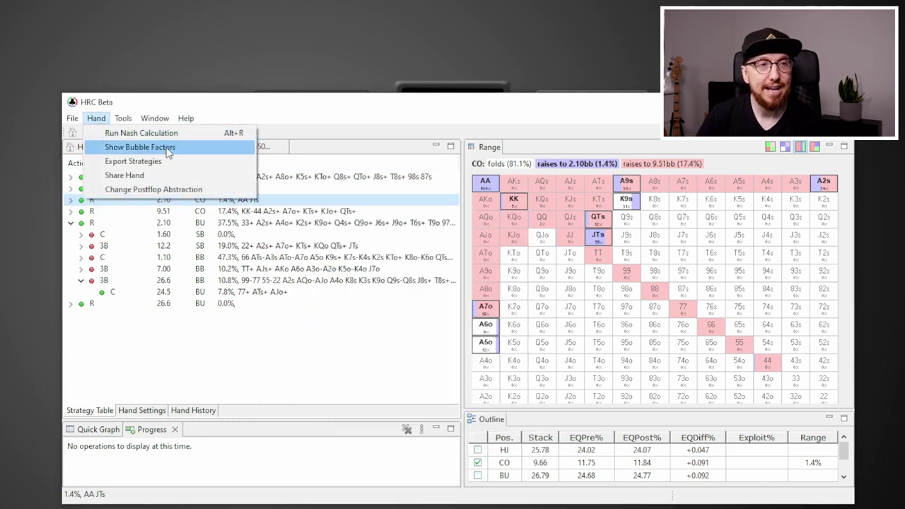
{"action": "left_click", "coordinate": [170, 155]}
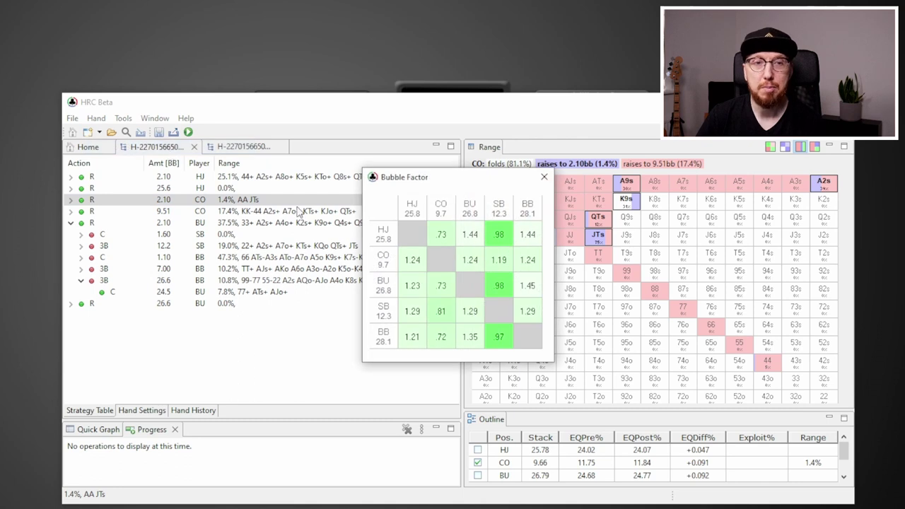